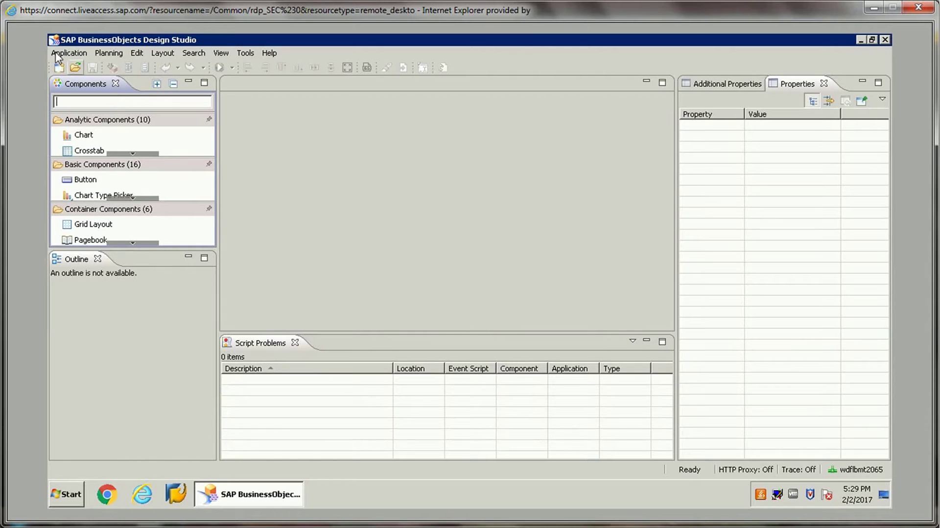
# - Create a new blank SAPUI5 application named Navigation_Proj in the default folder
pyautogui.click(58, 69)
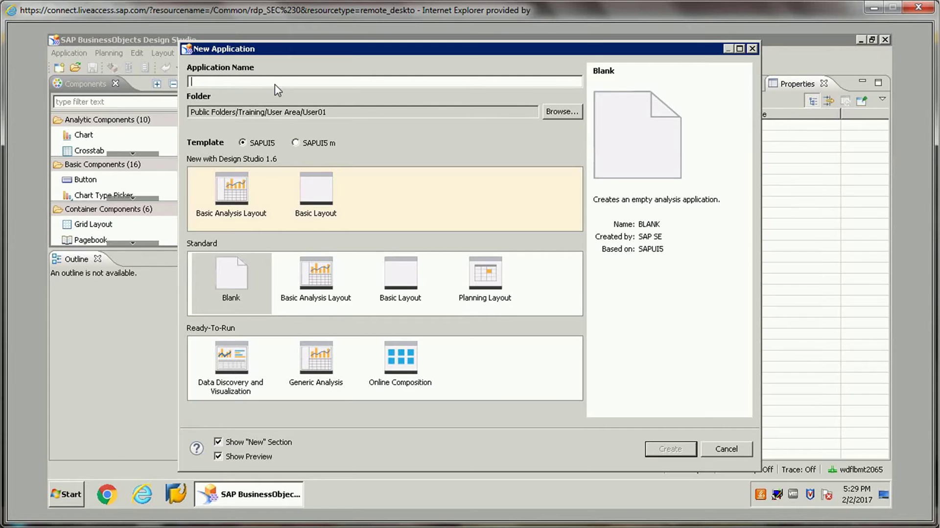
pyautogui.write('Navigation_Proj')
pyautogui.click(673, 449)
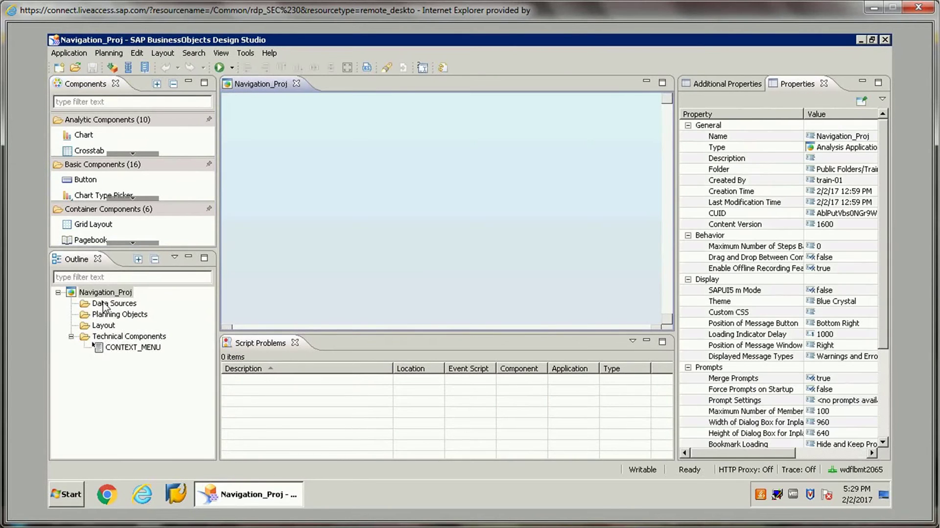
# - Search for the query P_ORDERS_016 and add it to the application as a data source through the RWB System Connection
pyautogui.click(116, 304)
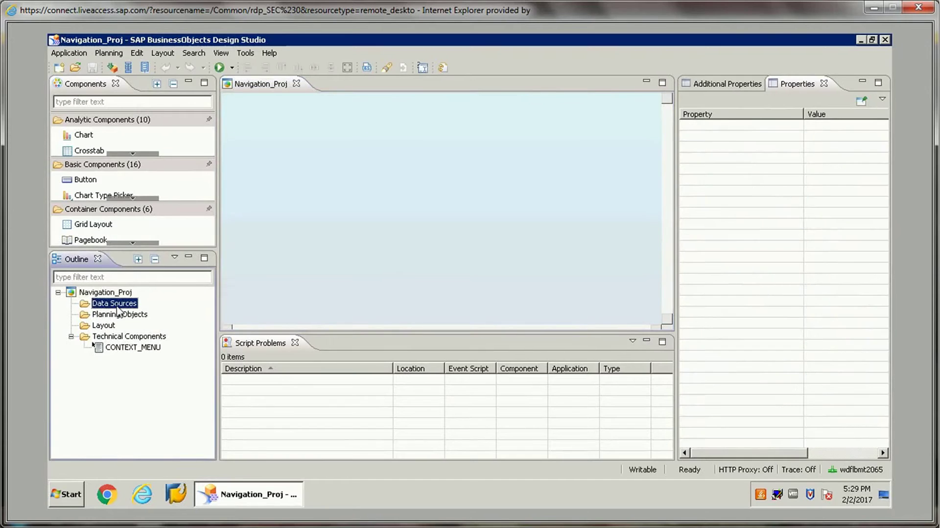
pyautogui.rightClick(130, 305)
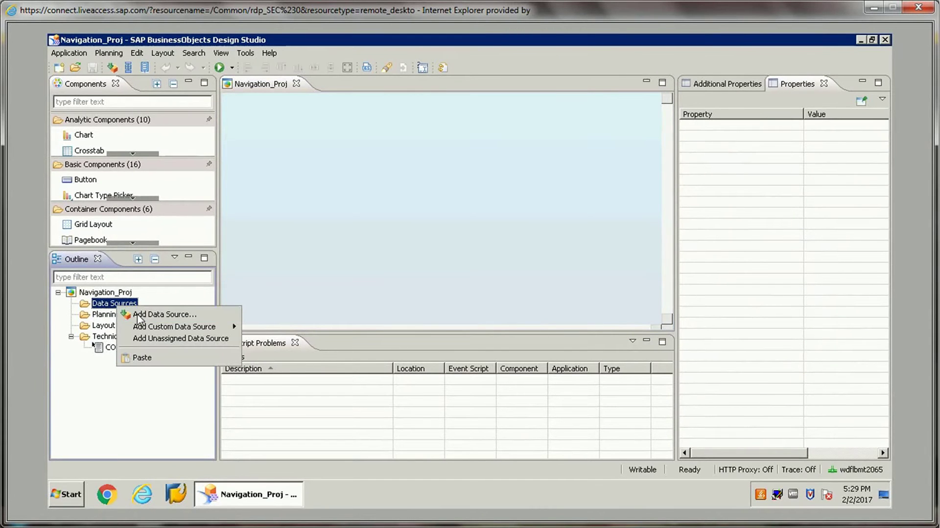
pyautogui.click(166, 311)
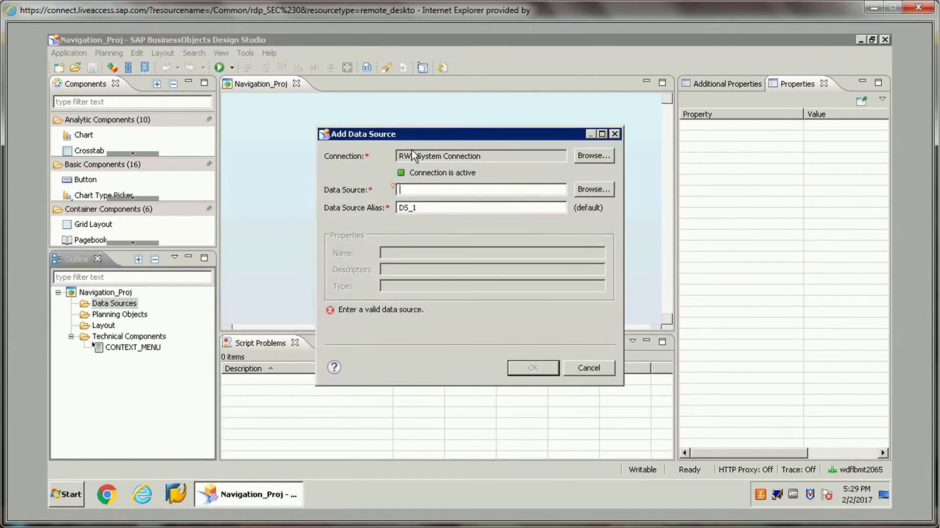
pyautogui.click(598, 190)
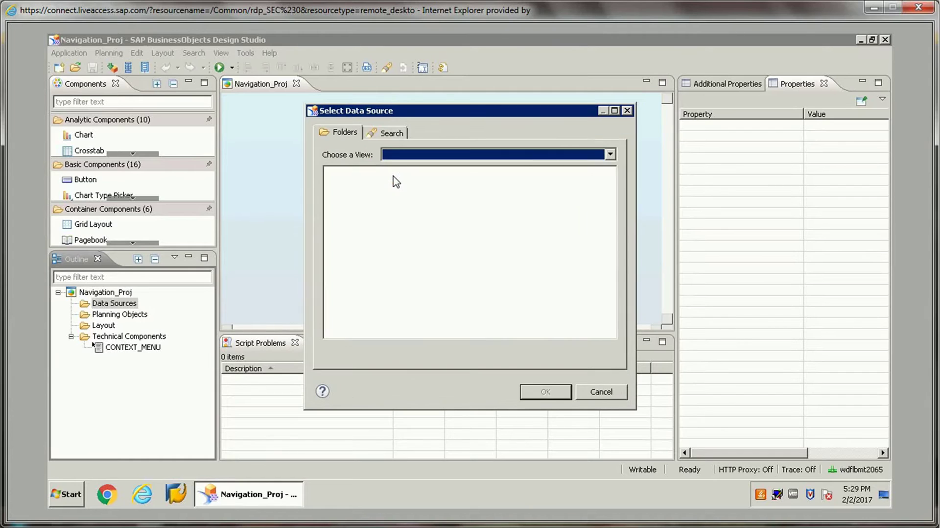
pyautogui.click(391, 134)
pyautogui.write('P_ORDERS')
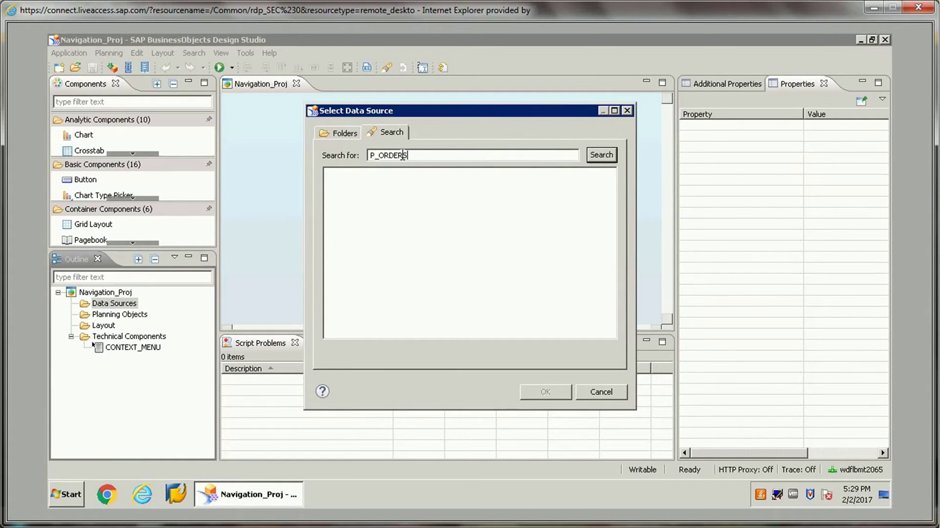
pyautogui.write('_016')
pyautogui.press('Return')
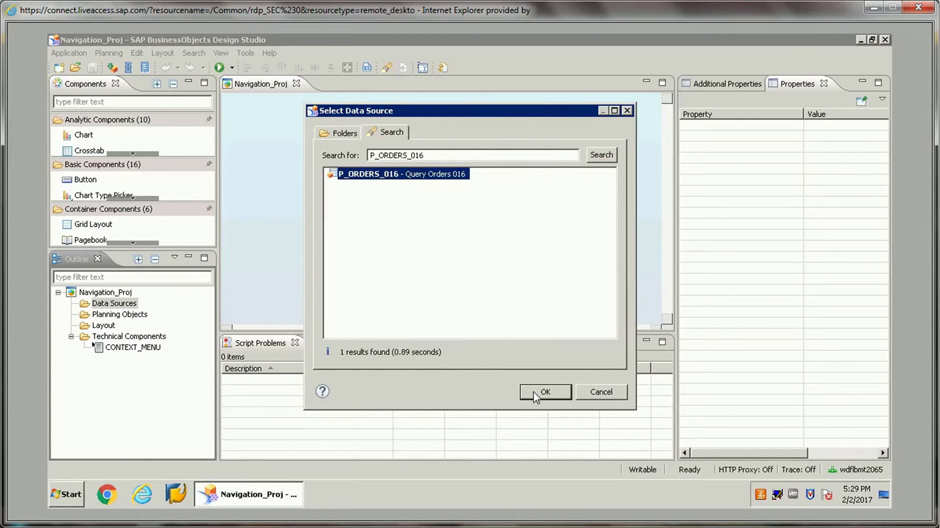
pyautogui.click(533, 392)
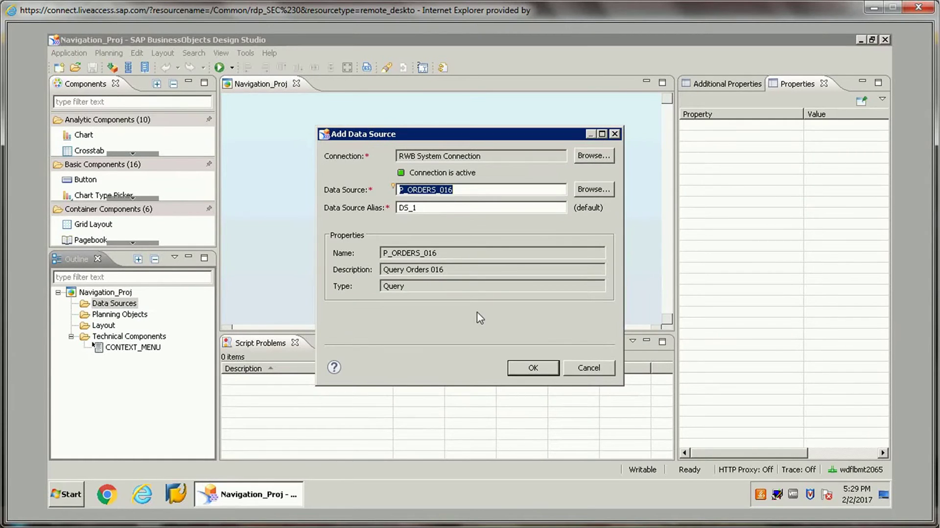
pyautogui.click(535, 368)
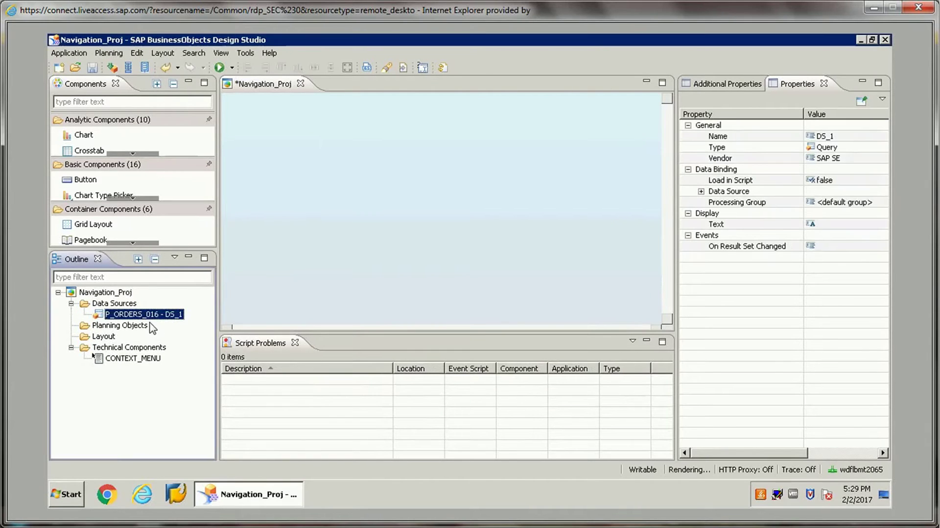
# - Examine the initial view of the P_ORDERS_016 data source, expanding Measures in the columns and Sold to party in the rows
pyautogui.rightClick(137, 319)
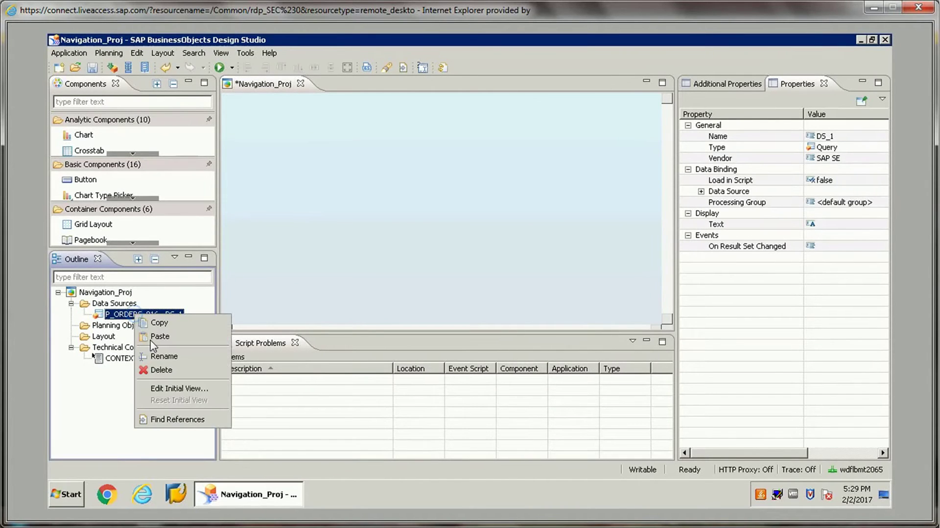
pyautogui.click(164, 388)
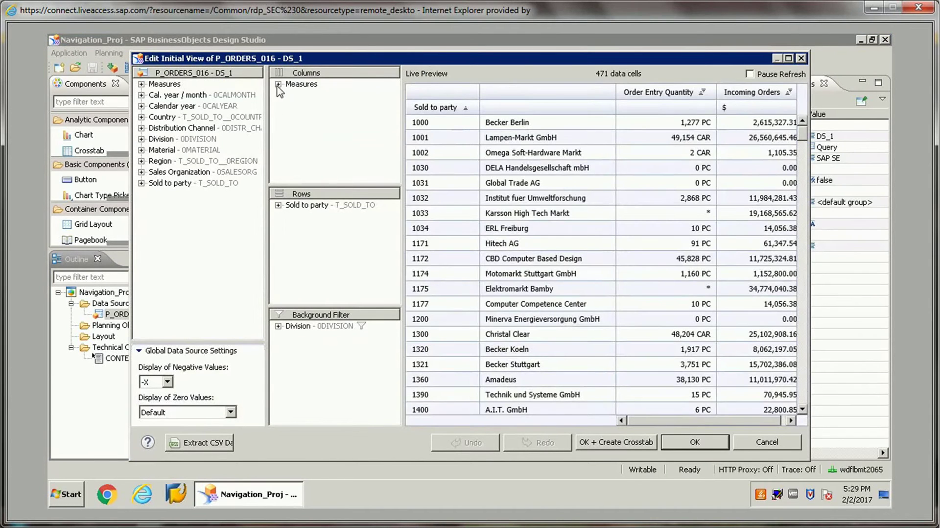
pyautogui.click(278, 84)
pyautogui.click(278, 205)
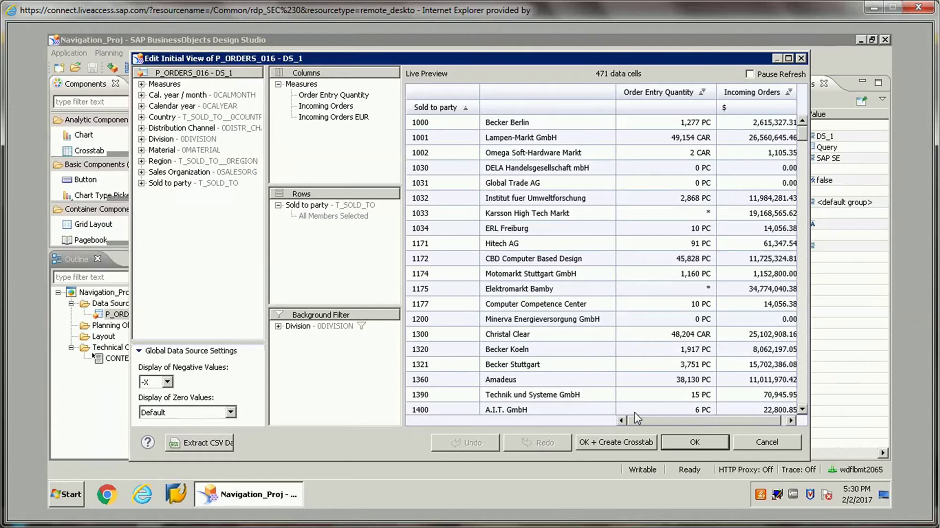
pyautogui.click(705, 443)
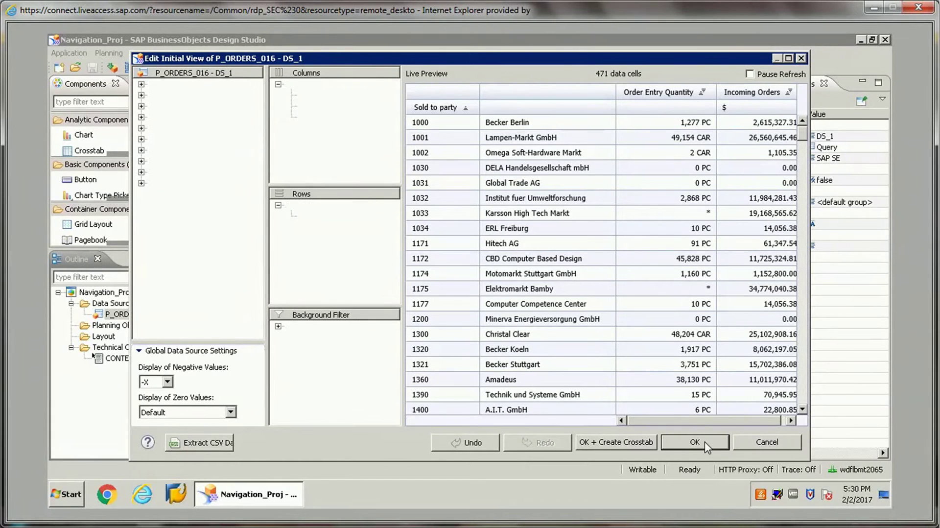
# - Duplicate the P_ORDERS_016 data source within Data Sources
pyautogui.rightClick(112, 316)
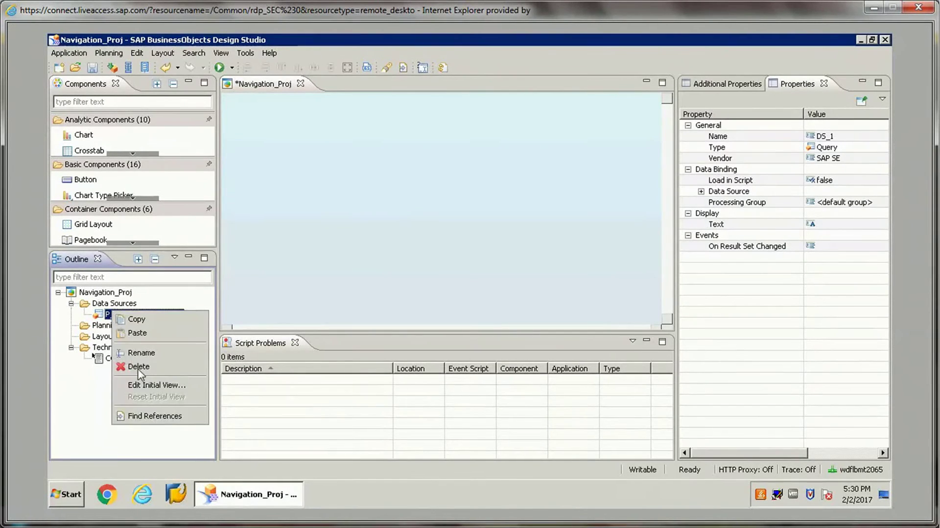
pyautogui.click(148, 321)
pyautogui.rightClick(120, 304)
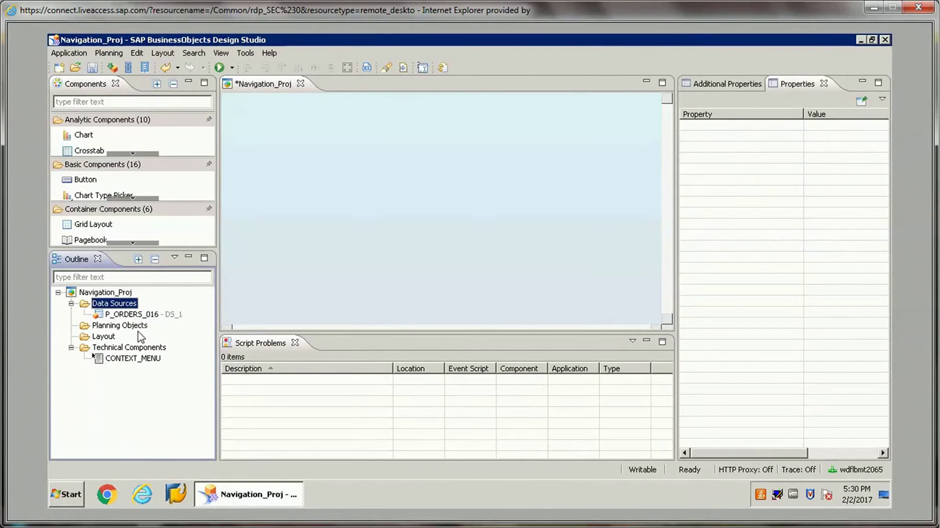
pyautogui.click(147, 355)
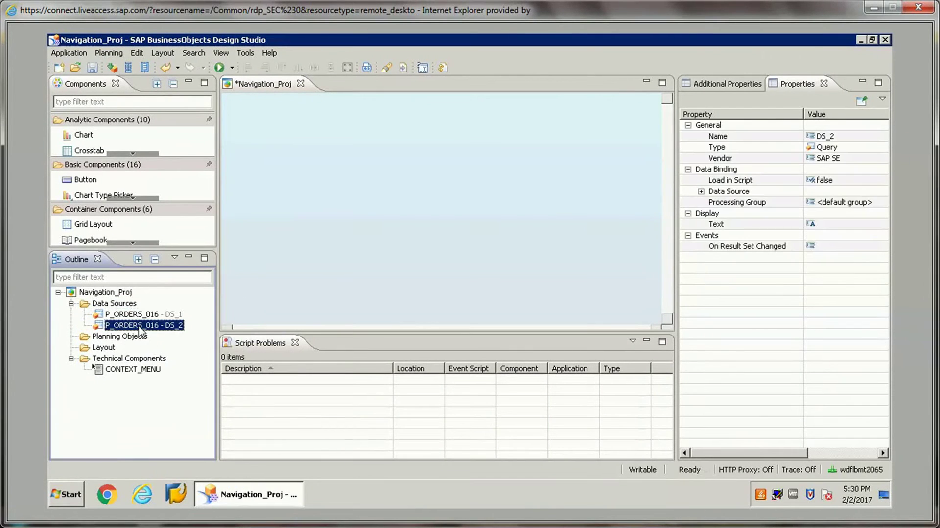
# - Edit the initial view of DS_2 to keep only Incoming Orders in the columns and replace Sold to party with Calendar year in the rows
pyautogui.rightClick(140, 325)
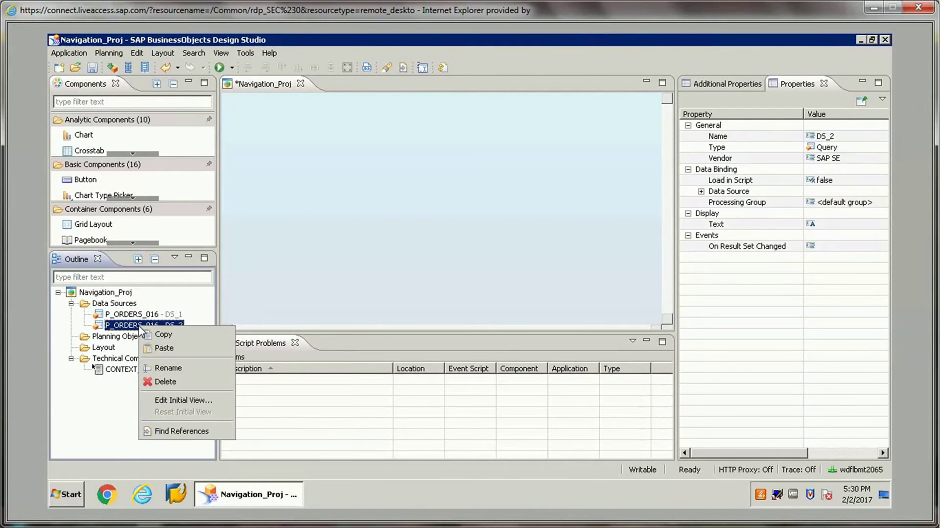
pyautogui.click(171, 400)
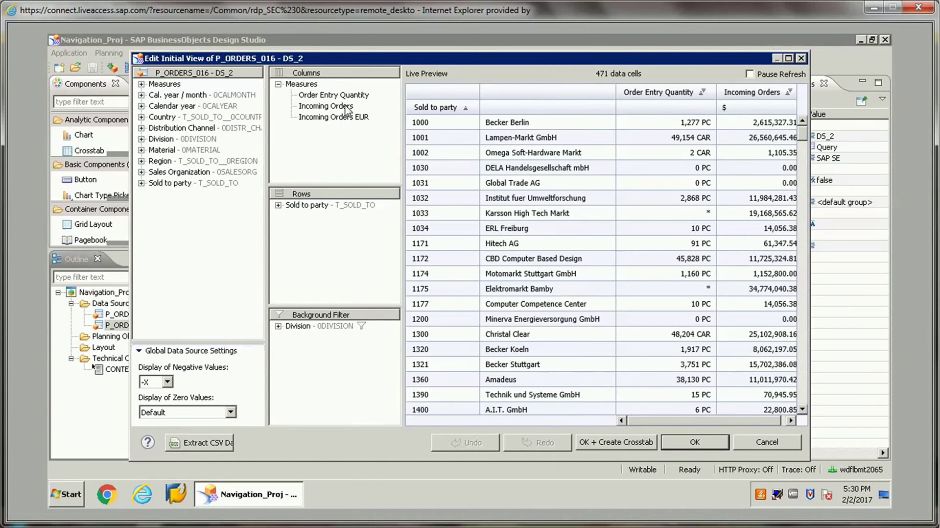
pyautogui.moveTo(362, 98); pyautogui.dragTo(252, 102)
pyautogui.moveTo(350, 113); pyautogui.dragTo(221, 128)
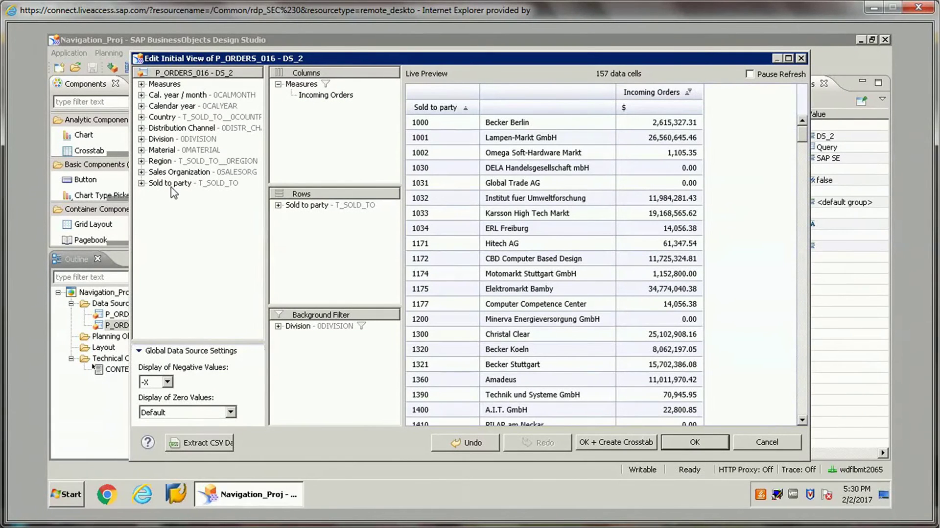
pyautogui.moveTo(306, 214); pyautogui.dragTo(164, 143)
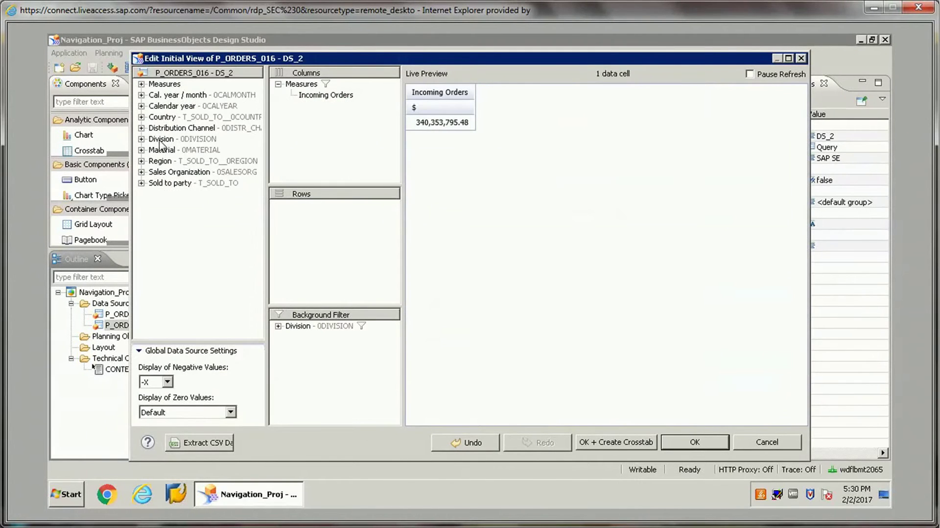
pyautogui.moveTo(167, 108); pyautogui.dragTo(331, 251)
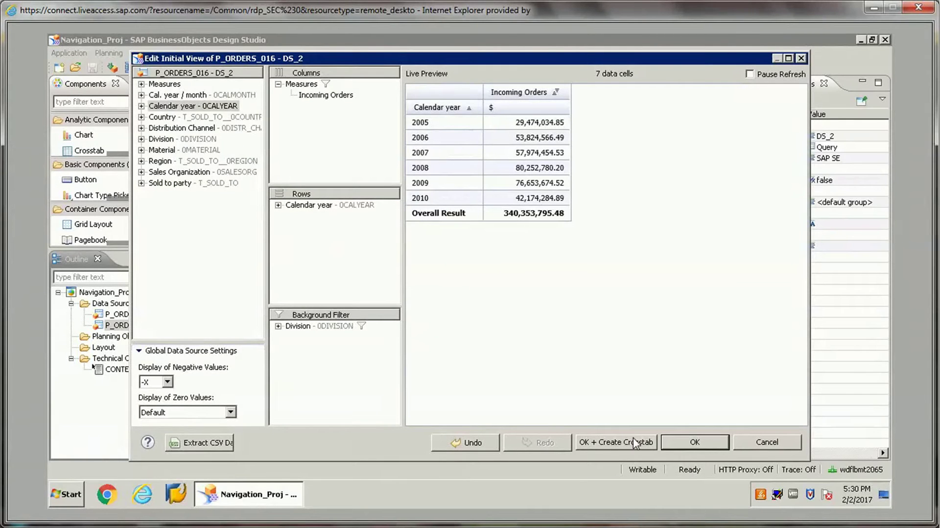
pyautogui.click(694, 442)
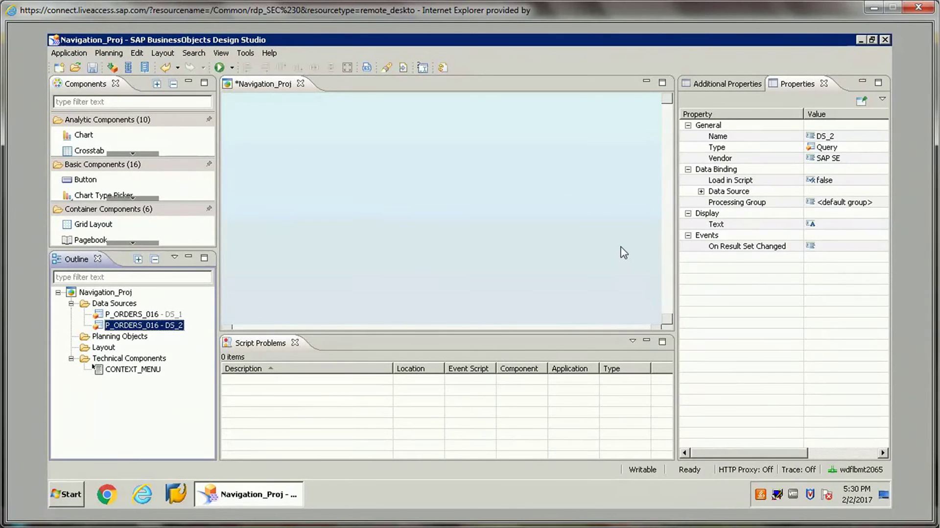
# - Place a crosstab in the upper part of the canvas with a left margin of about 393 and assign DS_1 to it
pyautogui.moveTo(94, 155)
pyautogui.mouseDown()
pyautogui.moveTo(517, 134)
pyautogui.moveTo(495, 132)
pyautogui.moveTo(502, 119)
pyautogui.mouseUp()
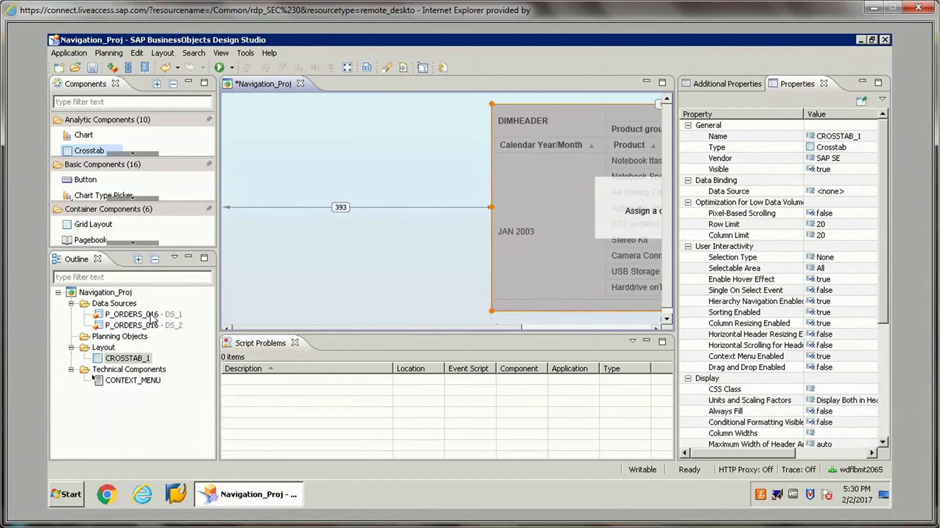
pyautogui.moveTo(143, 314); pyautogui.dragTo(575, 219)
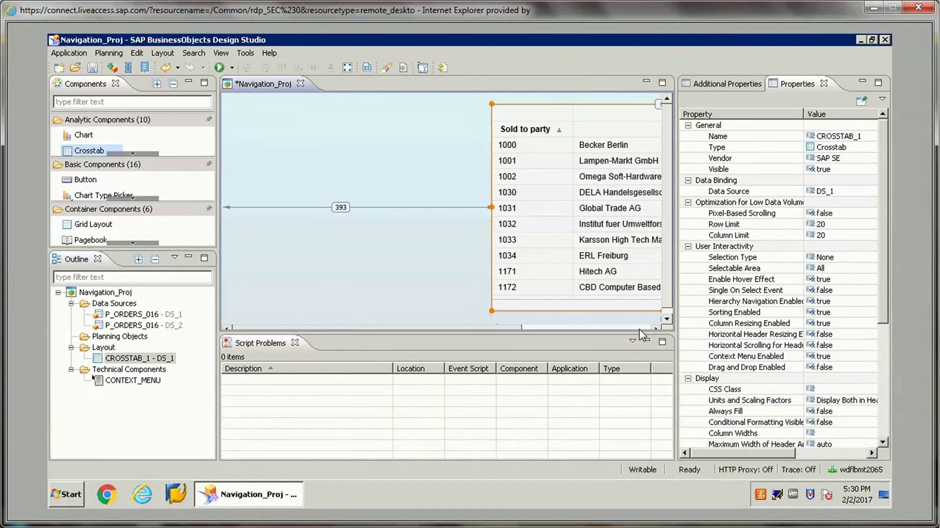
# - Widen the crosstab to make room for the Incoming Orders and Incoming Orders EUR columns
pyautogui.hscroll(5, 656, 327)
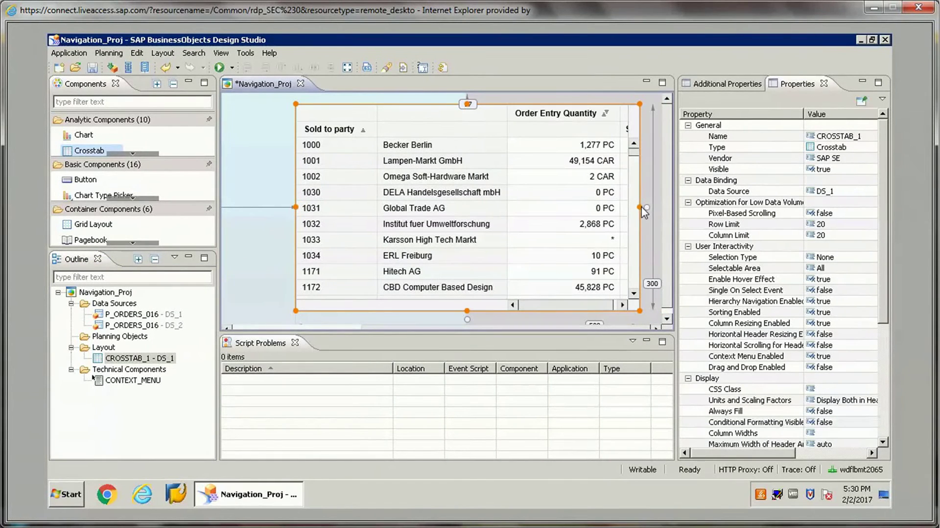
pyautogui.moveTo(642, 207); pyautogui.dragTo(766, 210)
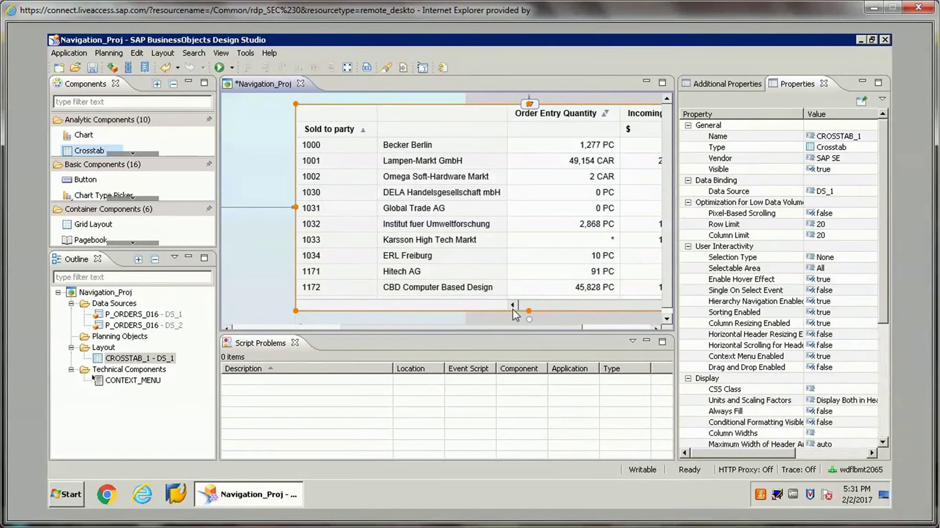
pyautogui.hscroll(2, 611, 335)
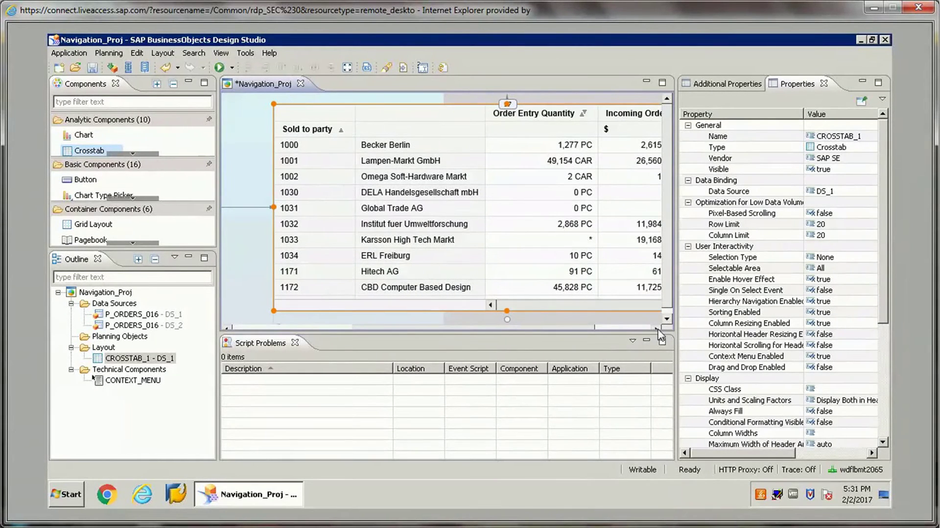
pyautogui.hscroll(6, 661, 336)
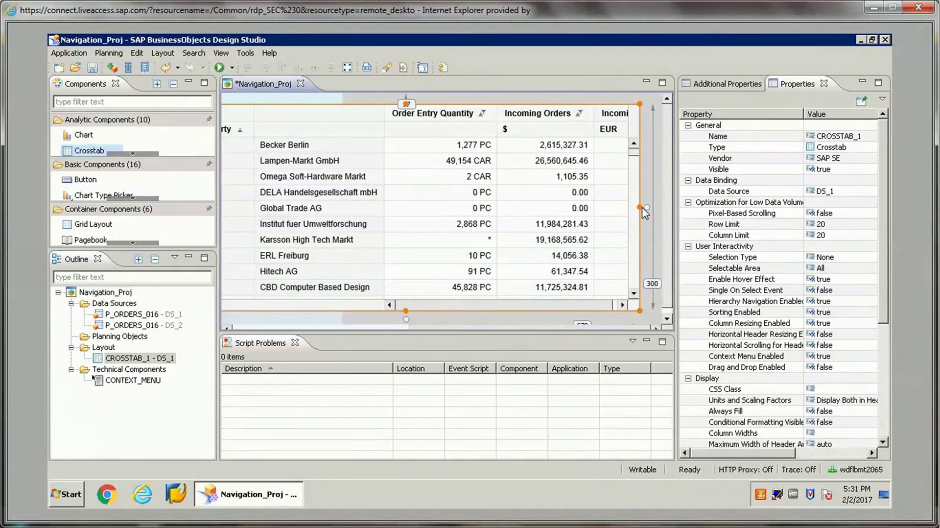
pyautogui.moveTo(644, 212); pyautogui.dragTo(683, 208)
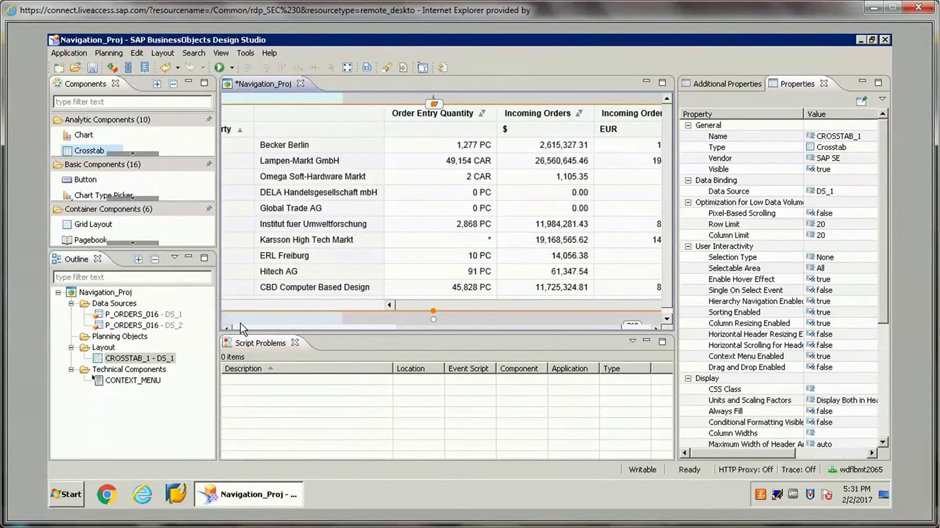
# - Search the components for "info" and place an Info Chart below the crosstab, with a top margin of about 328 and left margin of about 41
pyautogui.click(239, 328)
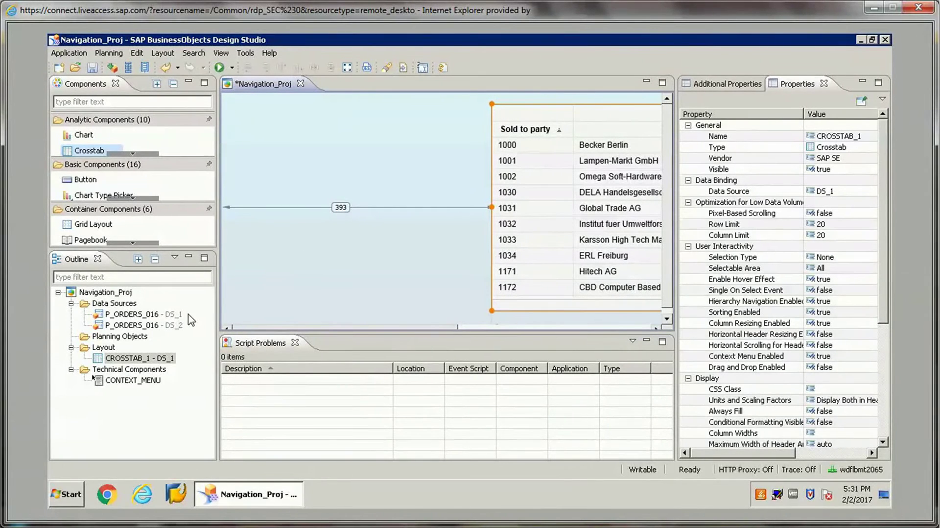
pyautogui.click(119, 103)
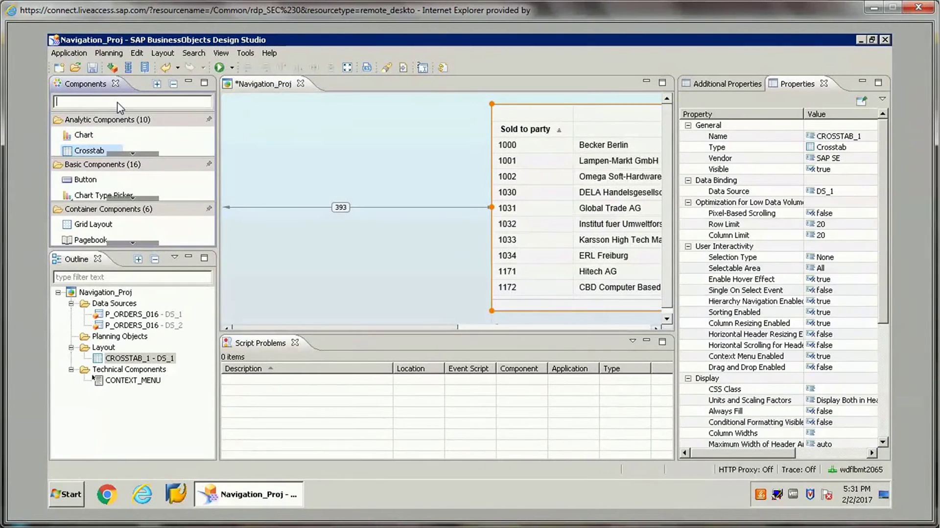
pyautogui.write('info')
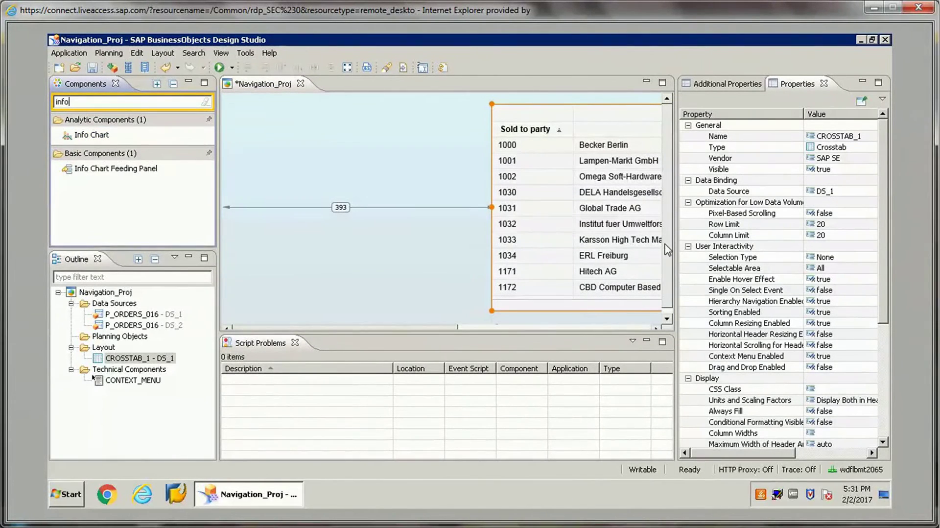
pyautogui.scroll(-1, 668, 250)
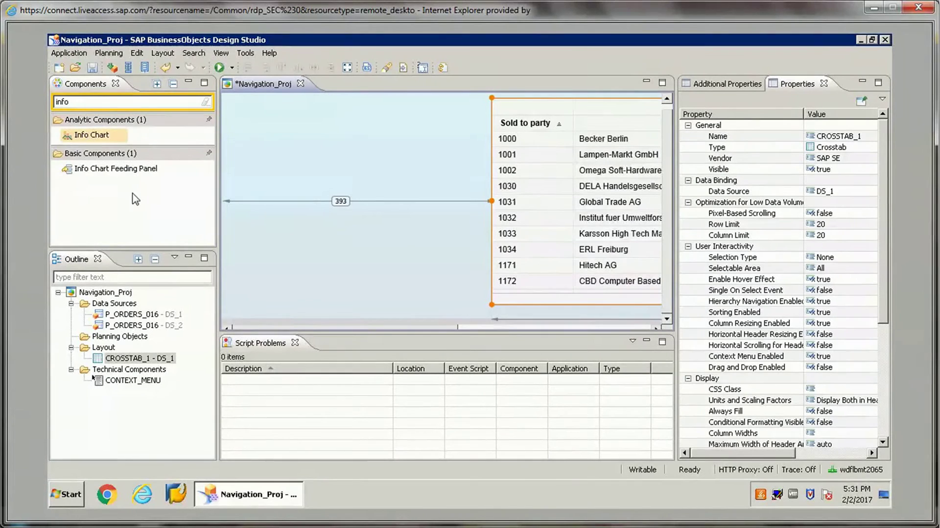
pyautogui.moveTo(91, 135); pyautogui.dragTo(249, 311)
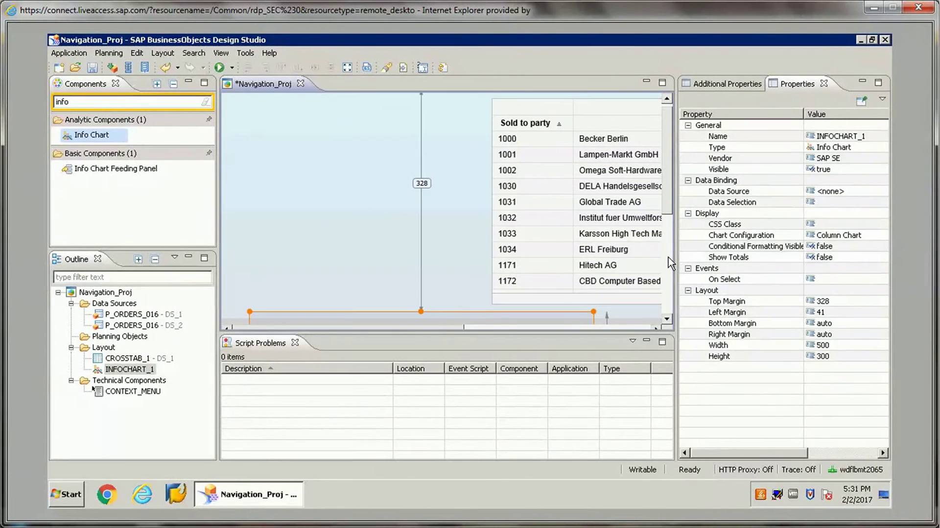
# - Move the Info Chart to a top margin of about 342 and left margin of about 33, and assign DS_2 to it
pyautogui.moveTo(668, 210); pyautogui.dragTo(667, 329)
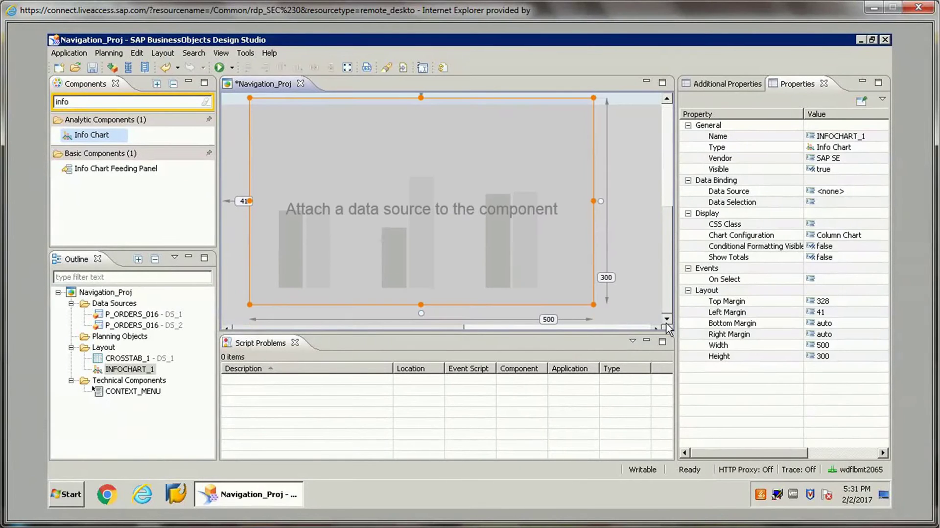
pyautogui.moveTo(440, 259); pyautogui.dragTo(437, 272)
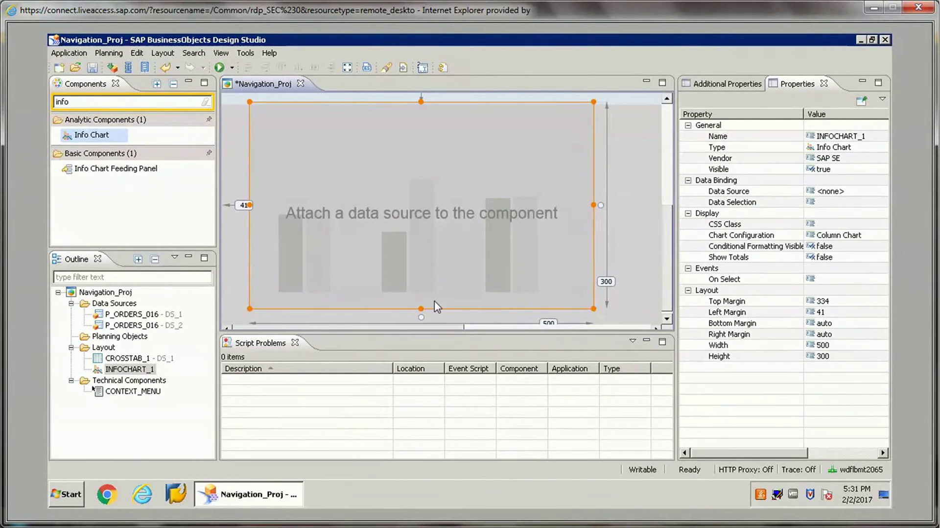
pyautogui.moveTo(395, 203)
pyautogui.mouseDown()
pyautogui.moveTo(396, 240)
pyautogui.moveTo(390, 209)
pyautogui.mouseUp()
pyautogui.scroll(3, 669, 249)
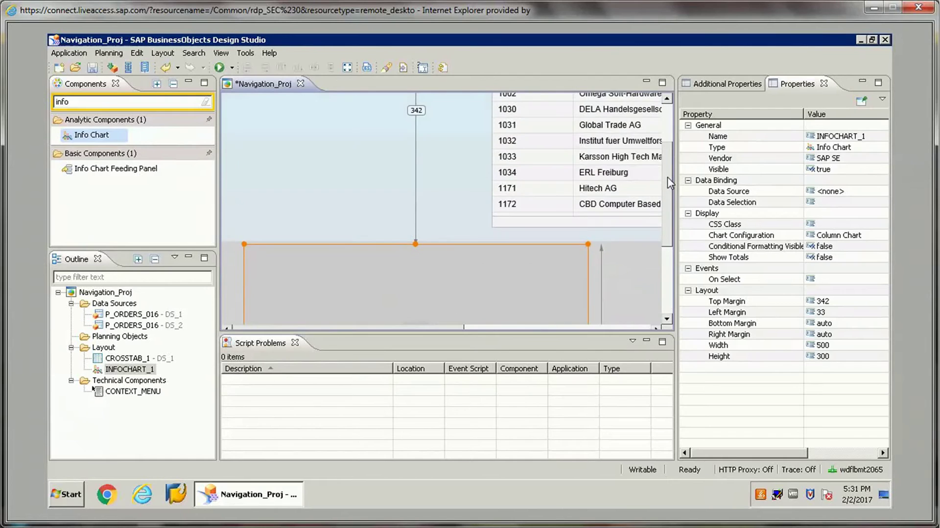
pyautogui.scroll(-2, 668, 247)
pyautogui.scroll(-1, 668, 246)
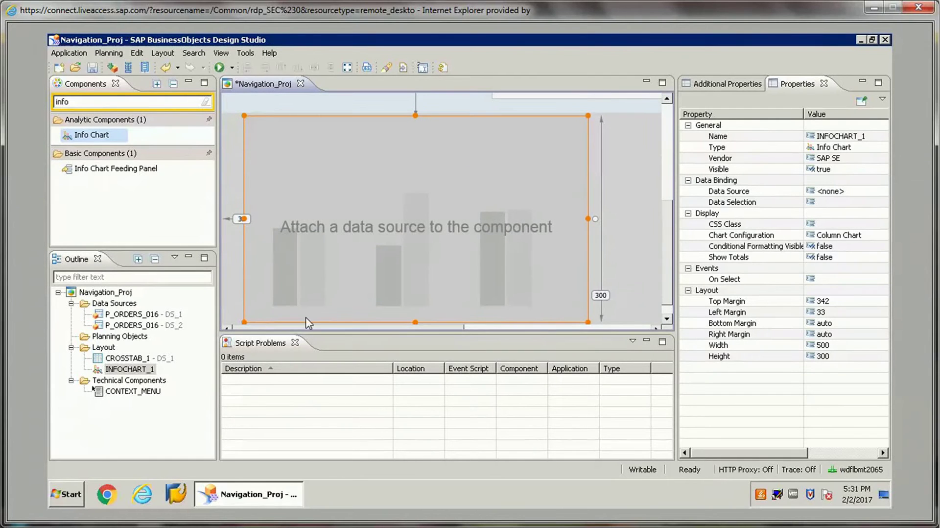
pyautogui.moveTo(115, 326); pyautogui.dragTo(399, 231)
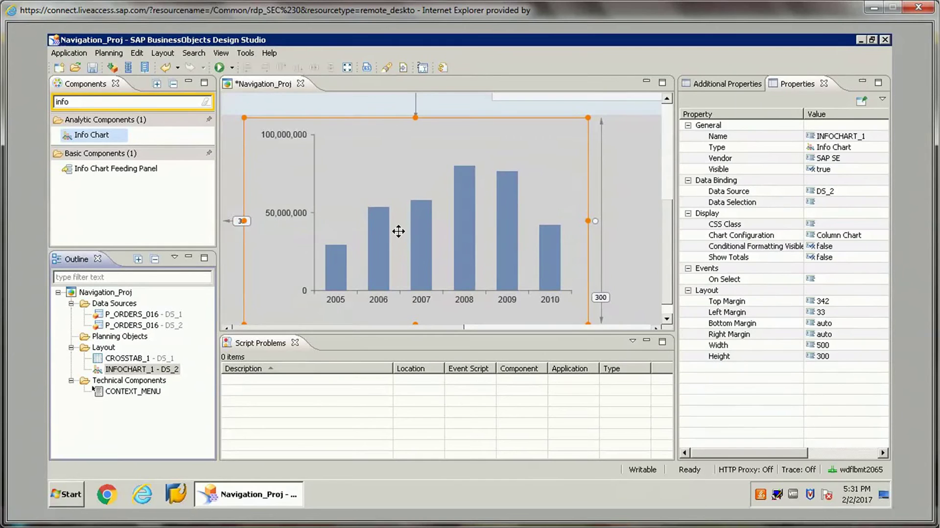
# - Change the Info Chart's chart configuration to Line Chart
pyautogui.click(852, 235)
pyautogui.click(880, 235)
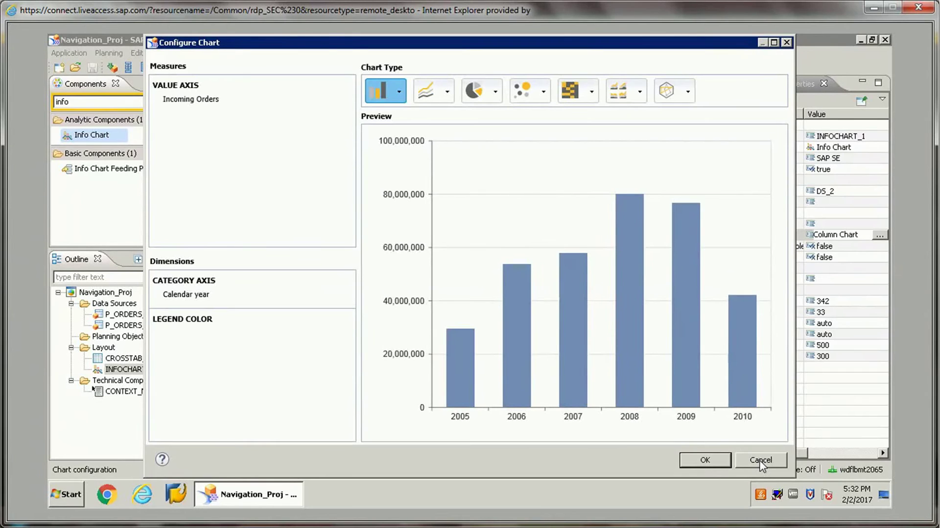
pyautogui.click(761, 460)
pyautogui.click(880, 236)
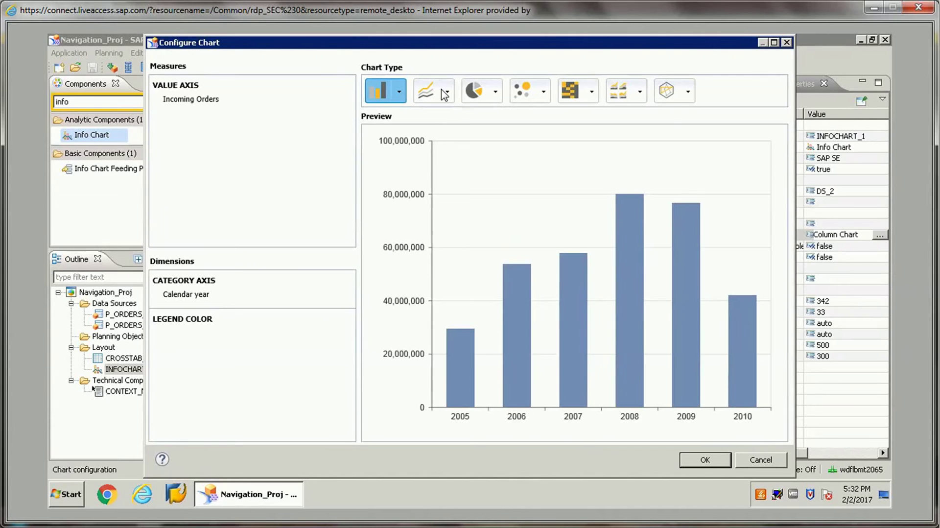
pyautogui.click(445, 93)
pyautogui.click(338, 171)
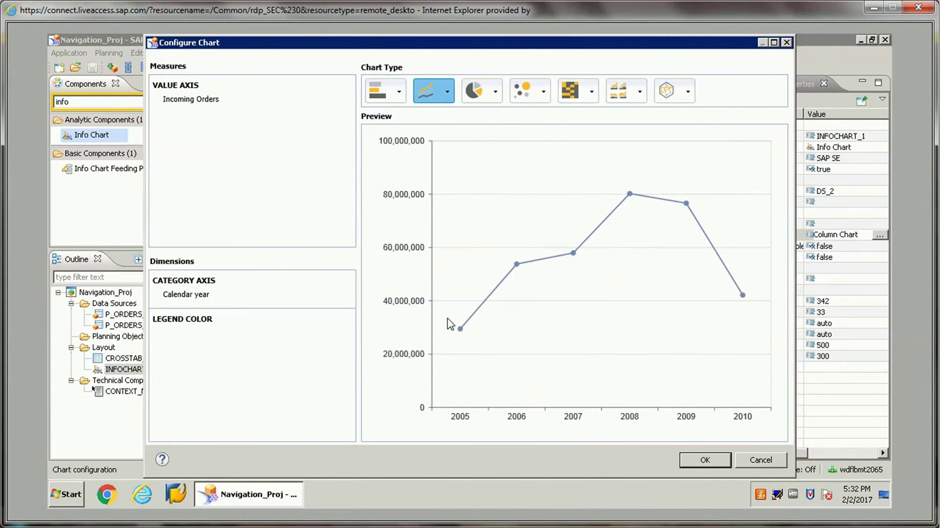
pyautogui.click(705, 459)
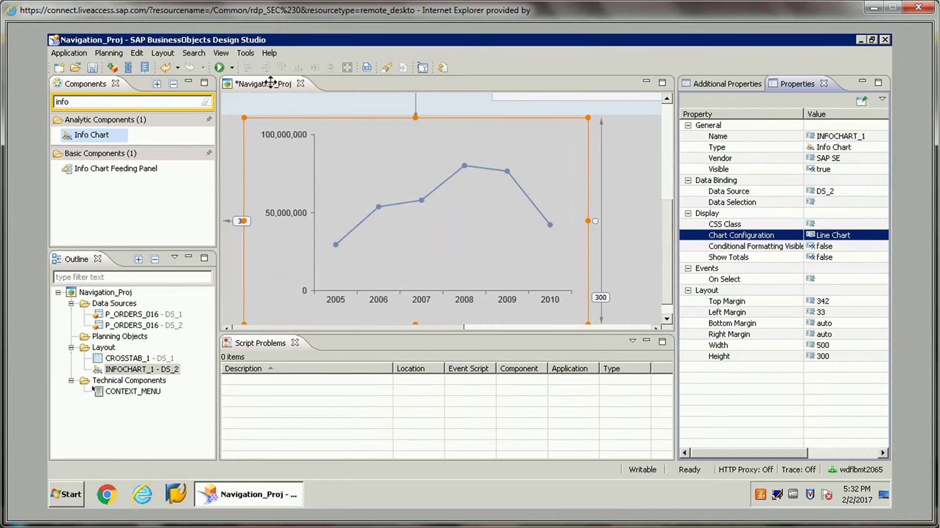
# - Run the application in a maximized browser window to review the crosstab and line chart, and close it
pyautogui.click(219, 67)
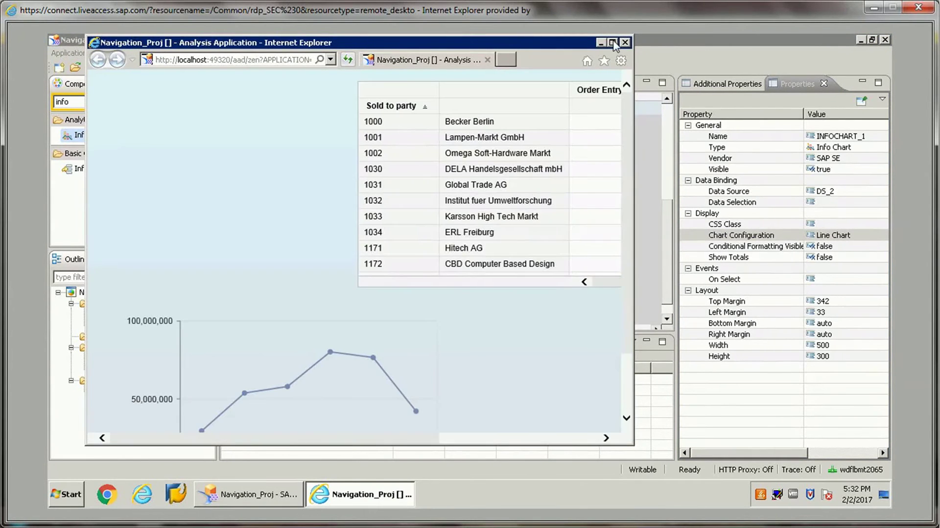
pyautogui.click(612, 43)
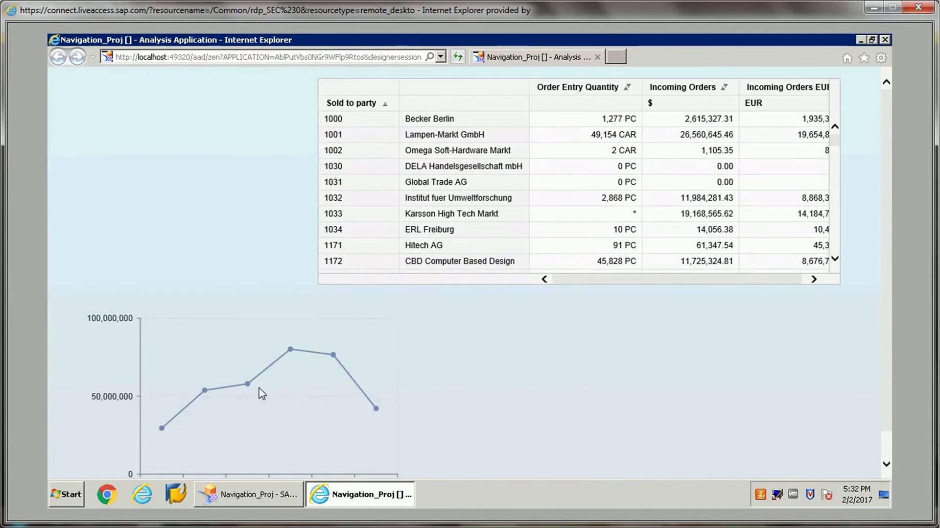
pyautogui.click(885, 40)
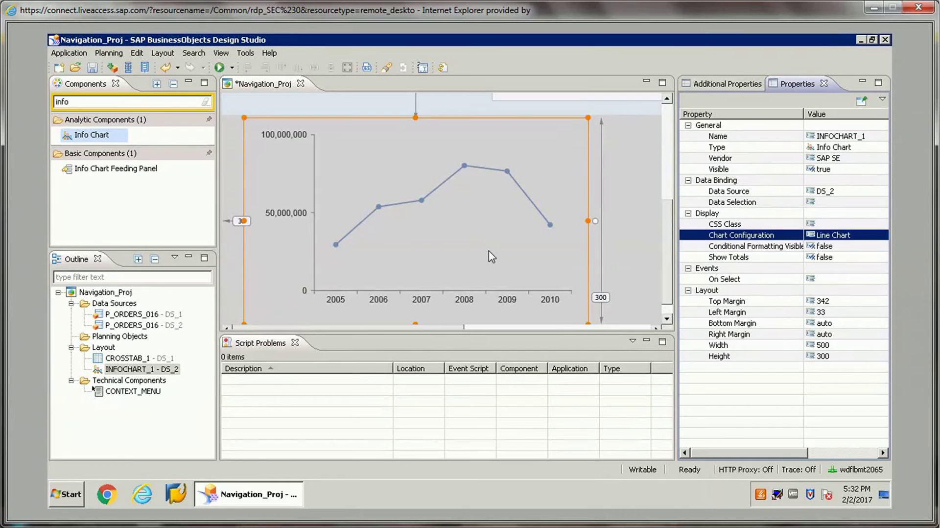
# - Set Force Prompts on Startup to true in the Navigation_Proj application's properties
pyautogui.click(621, 236)
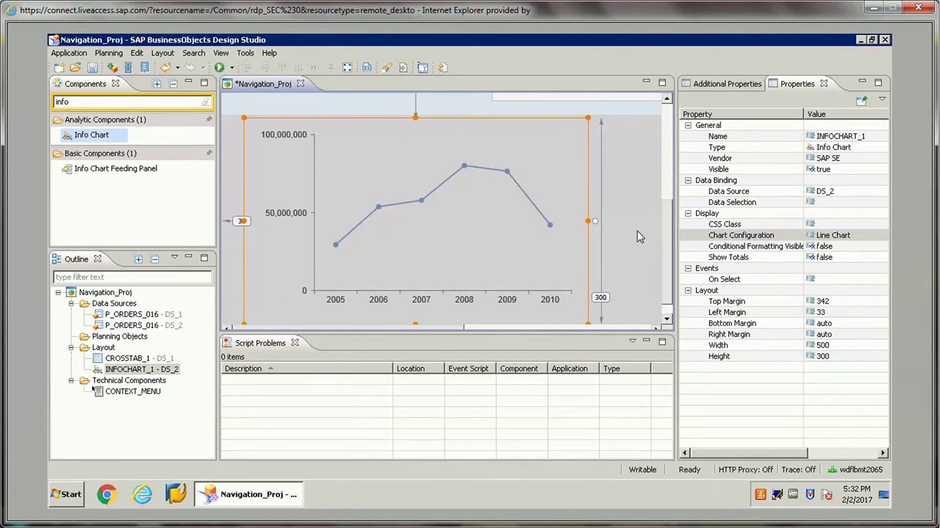
pyautogui.click(323, 110)
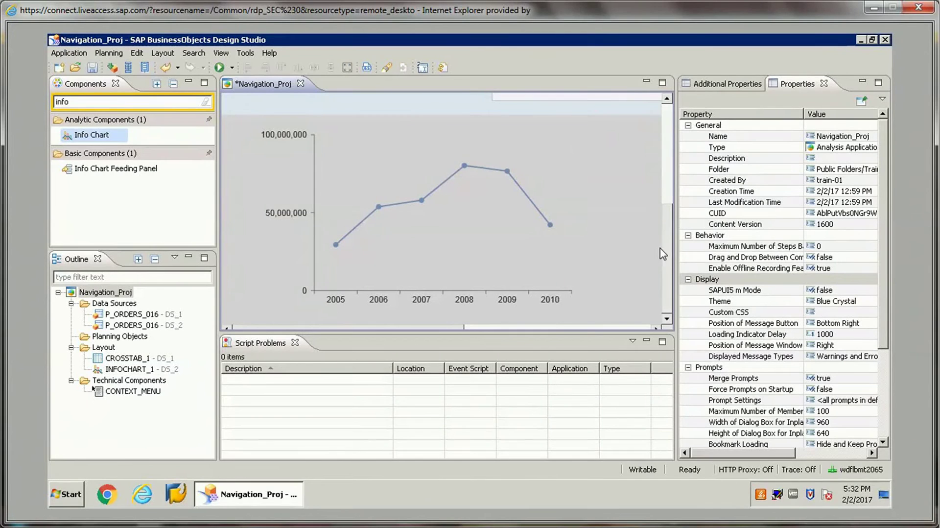
pyautogui.click(886, 359)
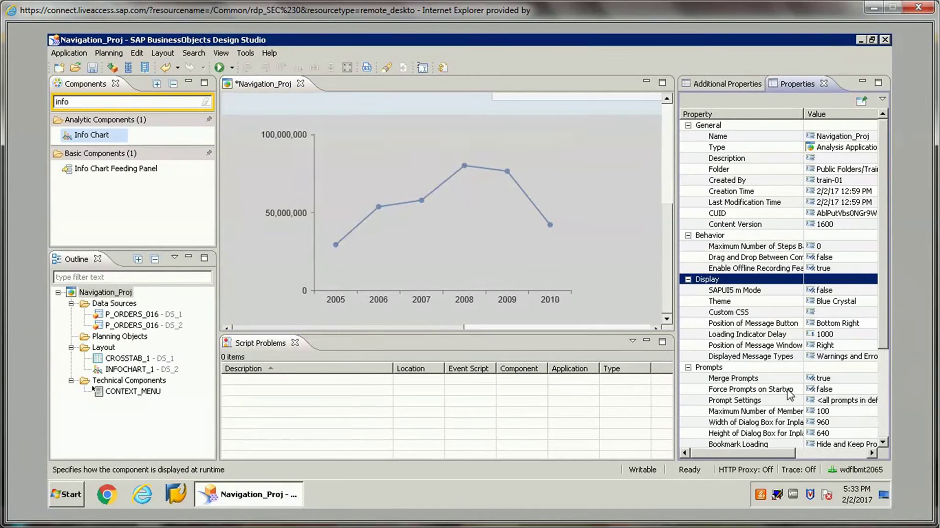
pyautogui.click(837, 391)
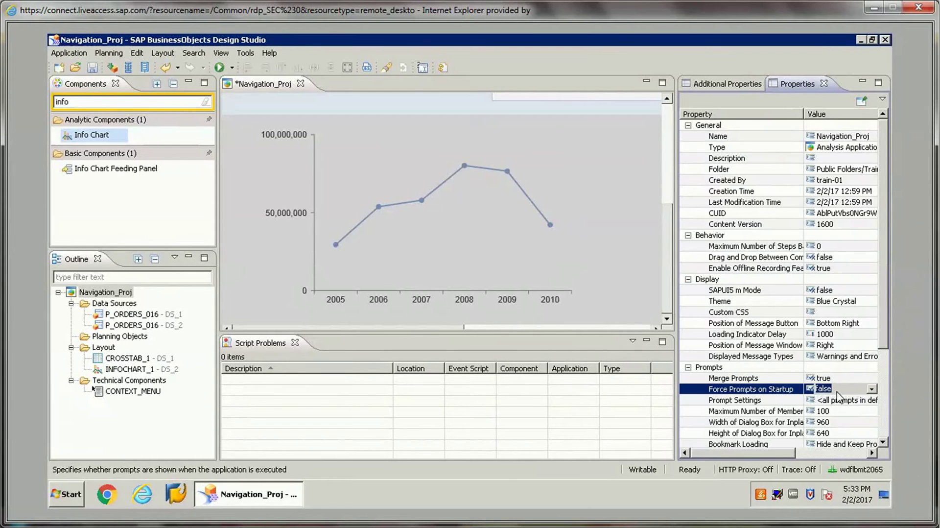
pyautogui.click(869, 389)
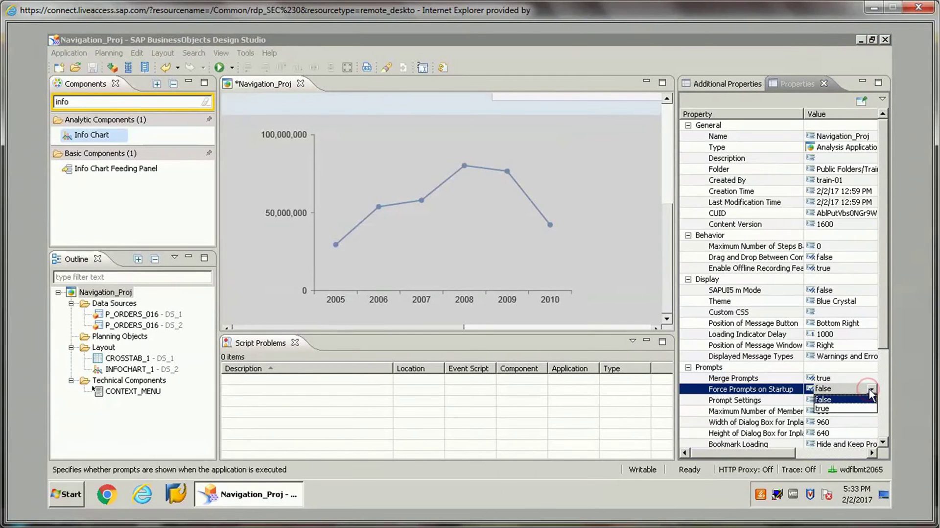
pyautogui.click(825, 409)
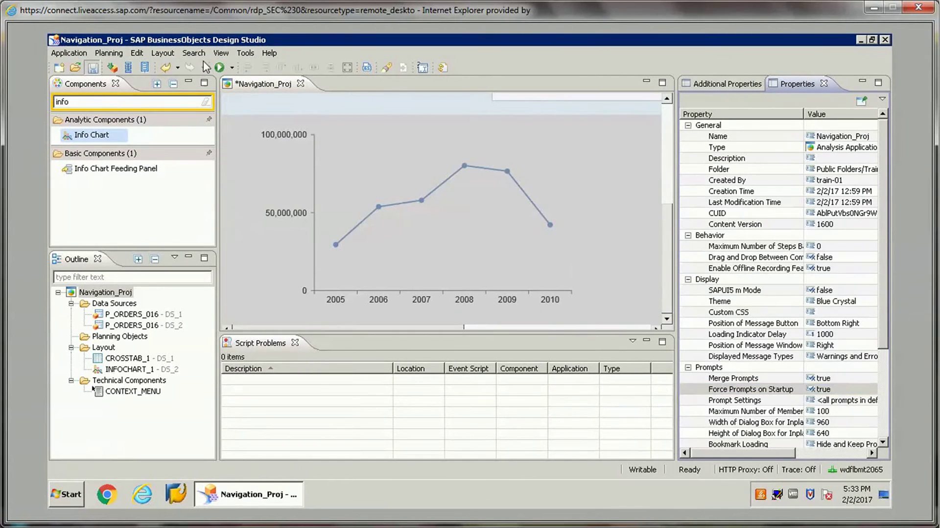
# - Run the application maximized, look through the Currency and Sold-to Party prompts, accept them without changes, and close the browser window
pyautogui.click(220, 68)
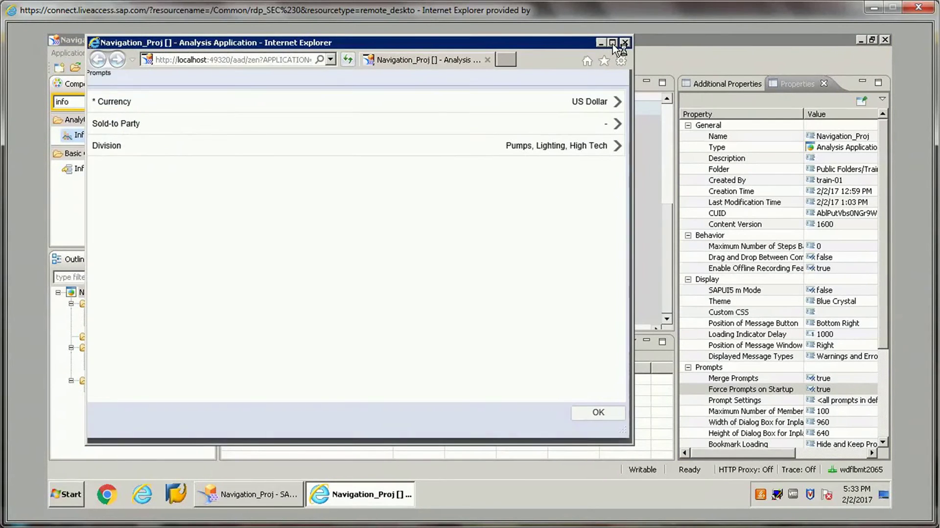
pyautogui.click(611, 42)
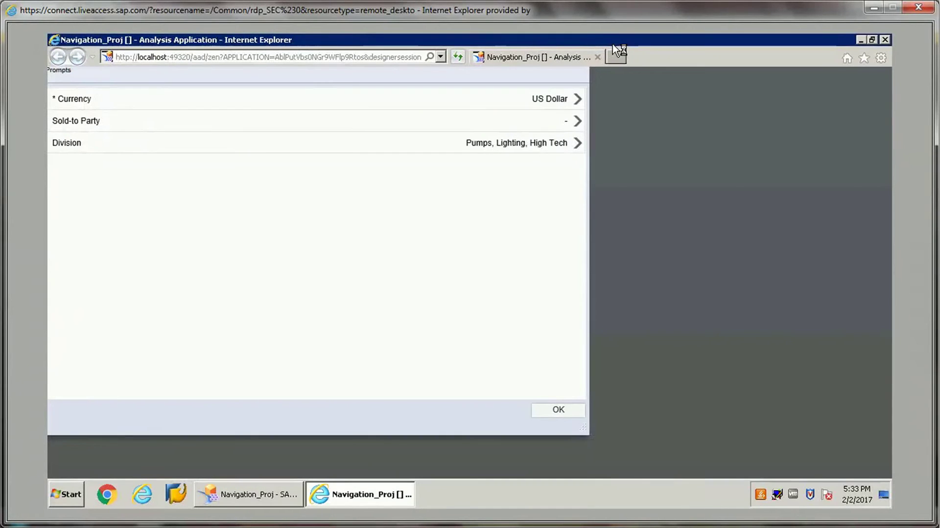
pyautogui.click(579, 103)
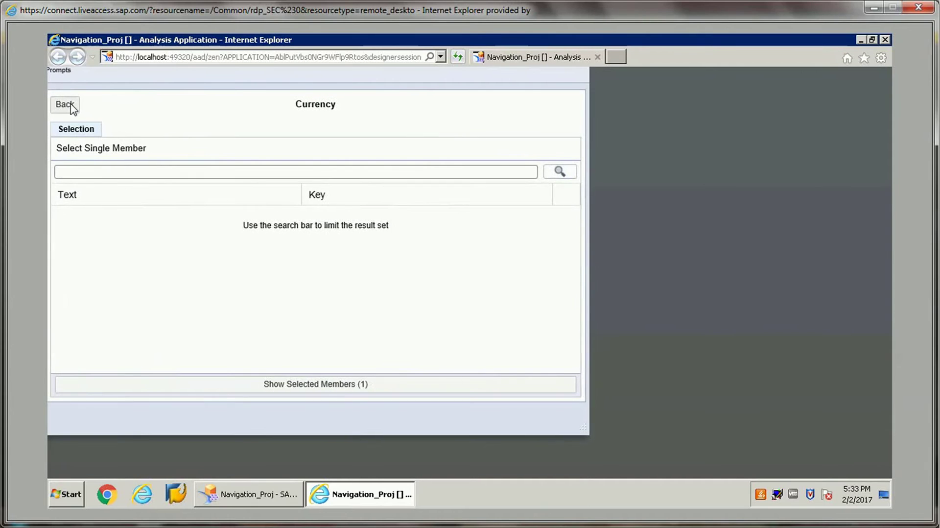
pyautogui.click(65, 104)
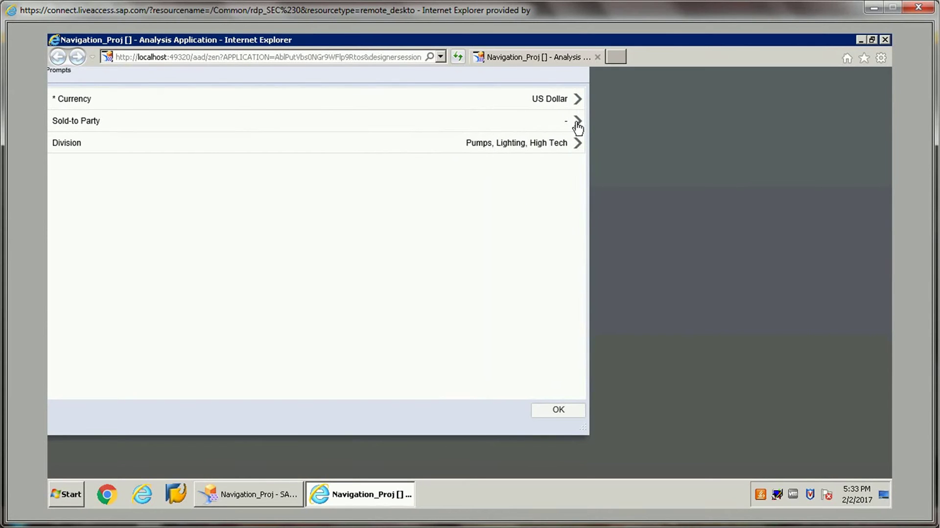
pyautogui.click(577, 123)
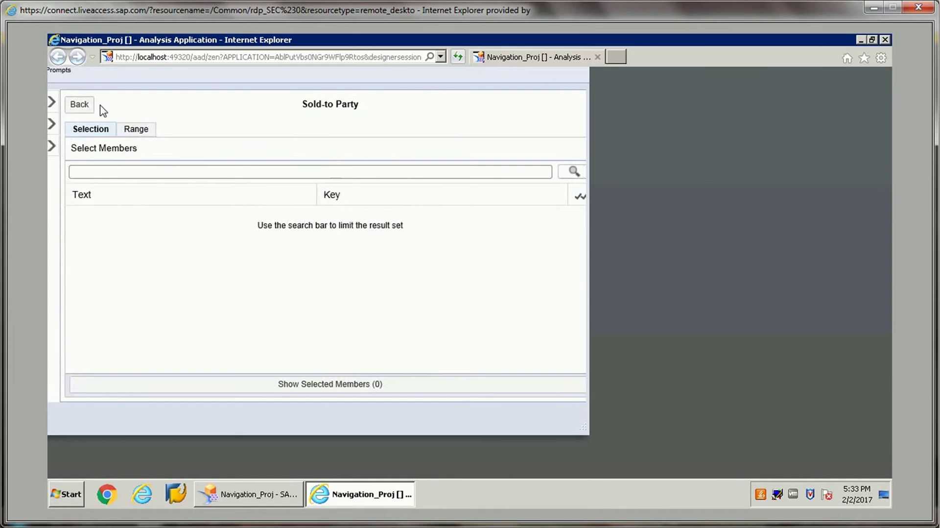
pyautogui.click(71, 106)
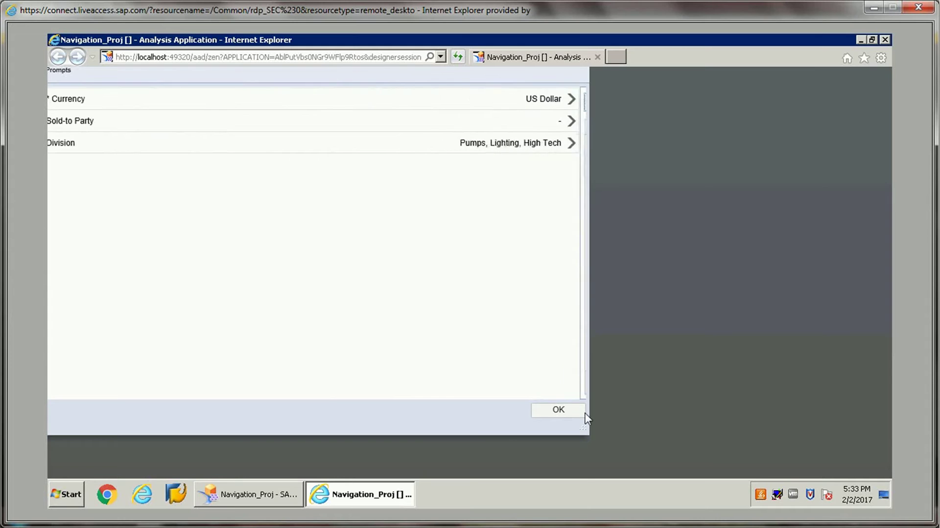
pyautogui.click(553, 411)
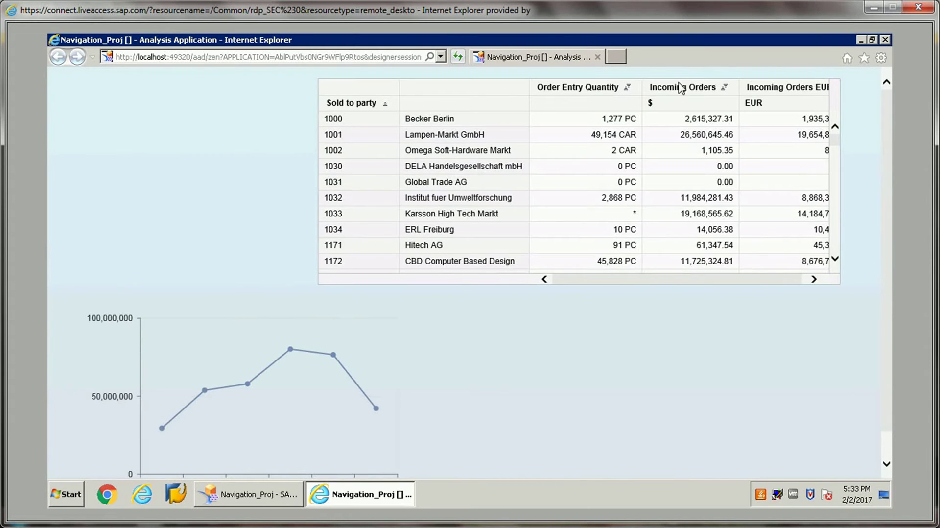
pyautogui.click(885, 40)
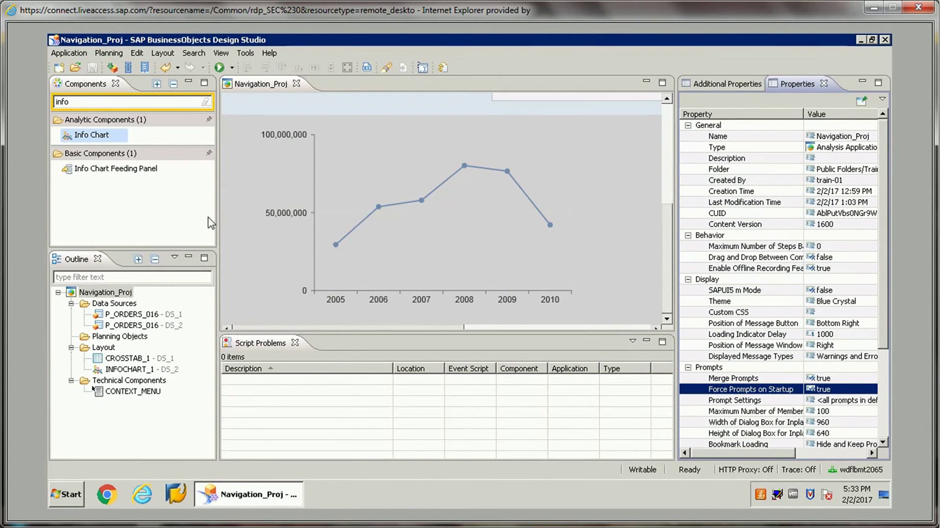
# - Search the components for "Navi" and place a Navigation Panel beside the crosstab with a top margin of about 23 and left margin of about 17
pyautogui.click(83, 102)
pyautogui.doubleClick(83, 103)
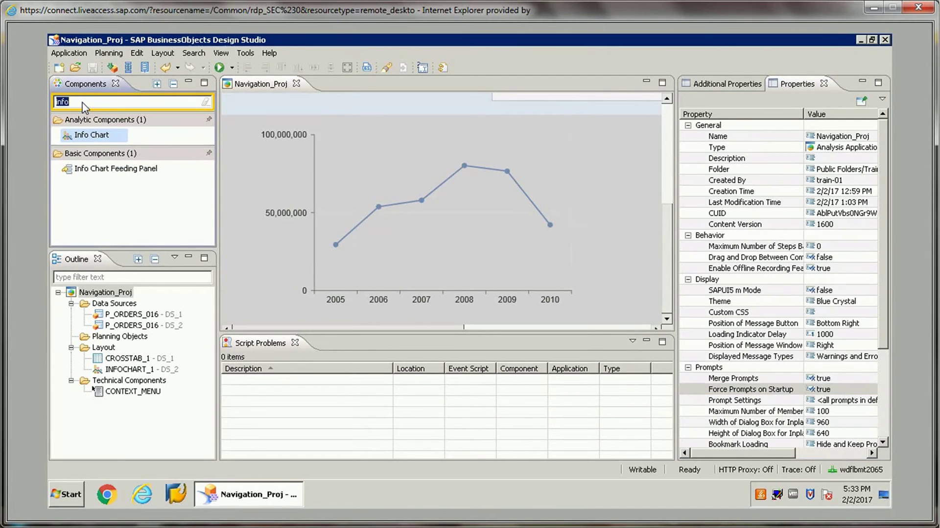
pyautogui.write('Navi')
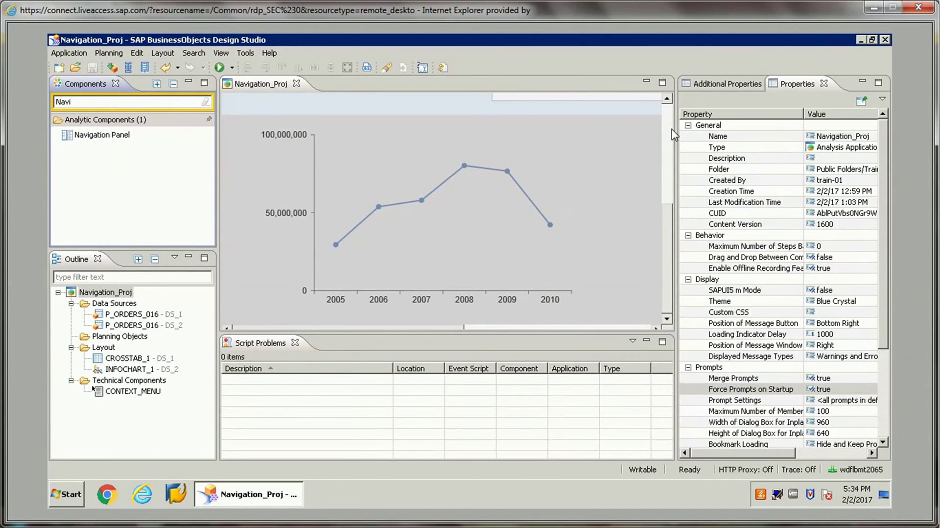
pyautogui.scroll(5, 673, 135)
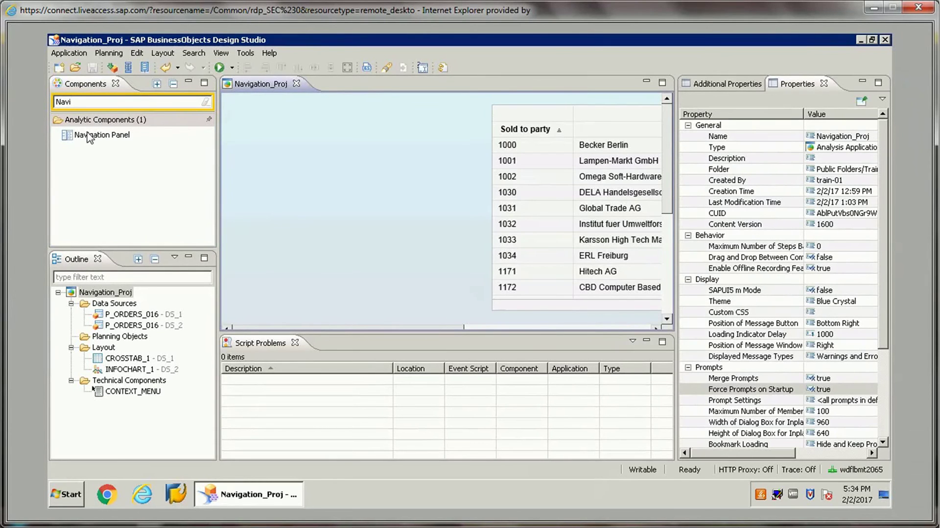
pyautogui.moveTo(90, 137); pyautogui.dragTo(239, 122)
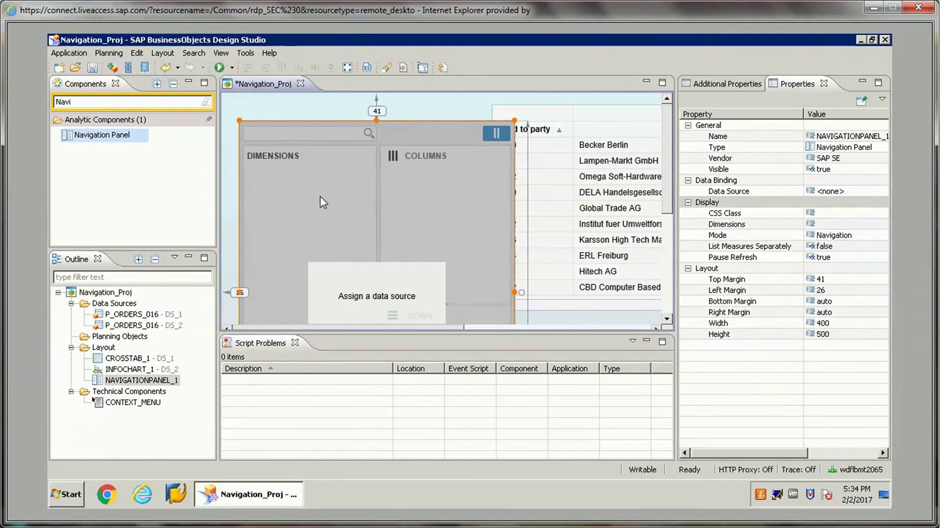
pyautogui.moveTo(323, 202)
pyautogui.mouseDown()
pyautogui.moveTo(307, 185)
pyautogui.moveTo(318, 189)
pyautogui.mouseUp()
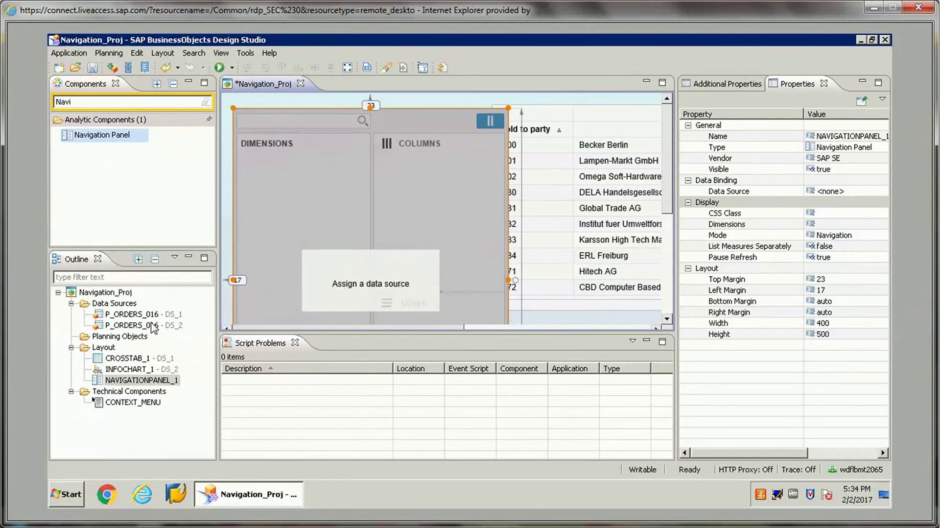
# - Assign DS_1 to the Navigation Panel and shrink it to a width of about 358 and height of about 285
pyautogui.moveTo(132, 314); pyautogui.dragTo(319, 191)
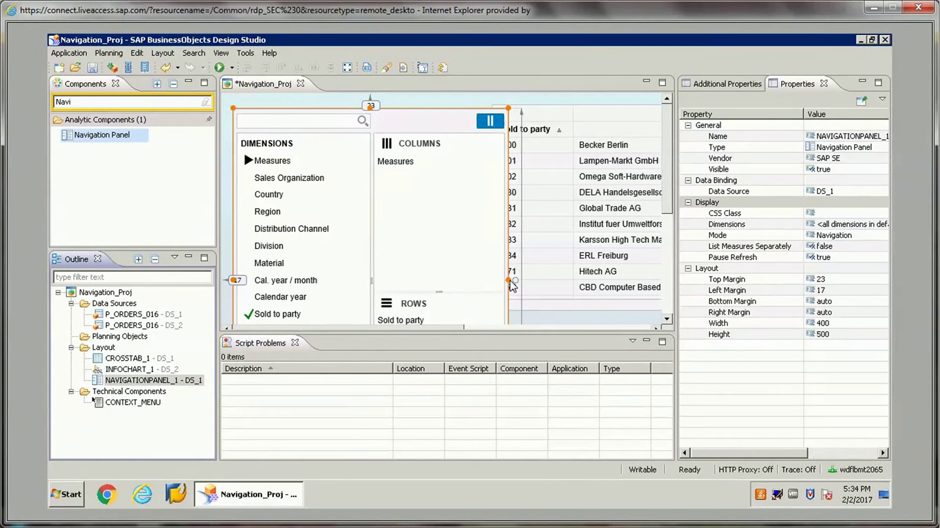
pyautogui.moveTo(509, 280); pyautogui.dragTo(481, 280)
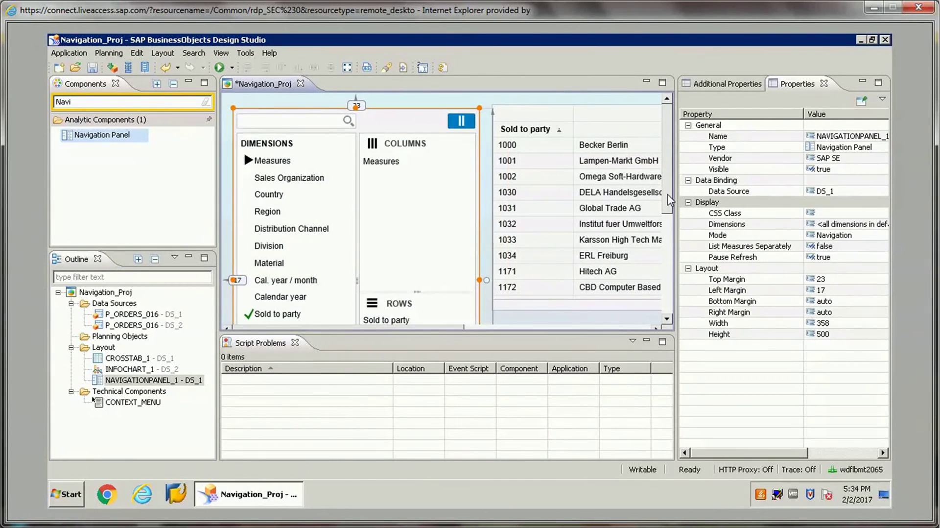
pyautogui.scroll(-5, 667, 246)
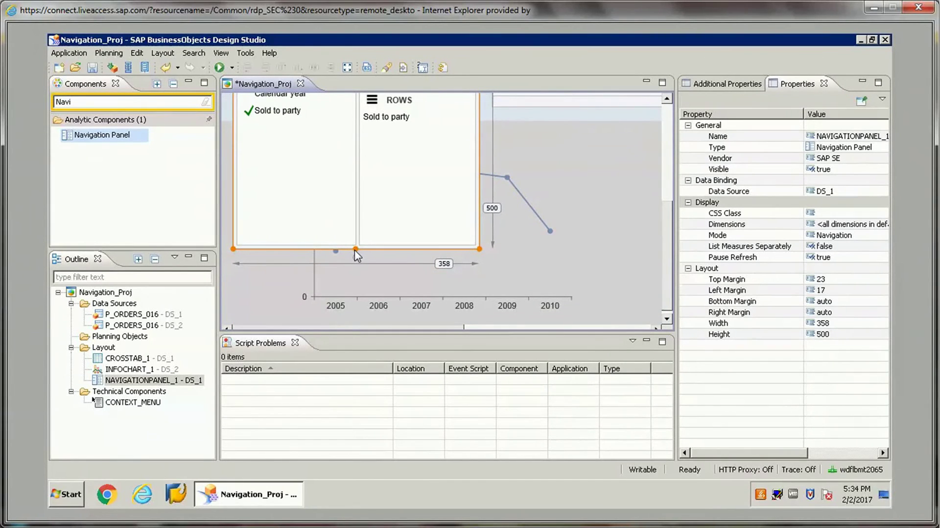
pyautogui.moveTo(356, 250); pyautogui.dragTo(356, 102)
pyautogui.moveTo(669, 250); pyautogui.dragTo(666, 161)
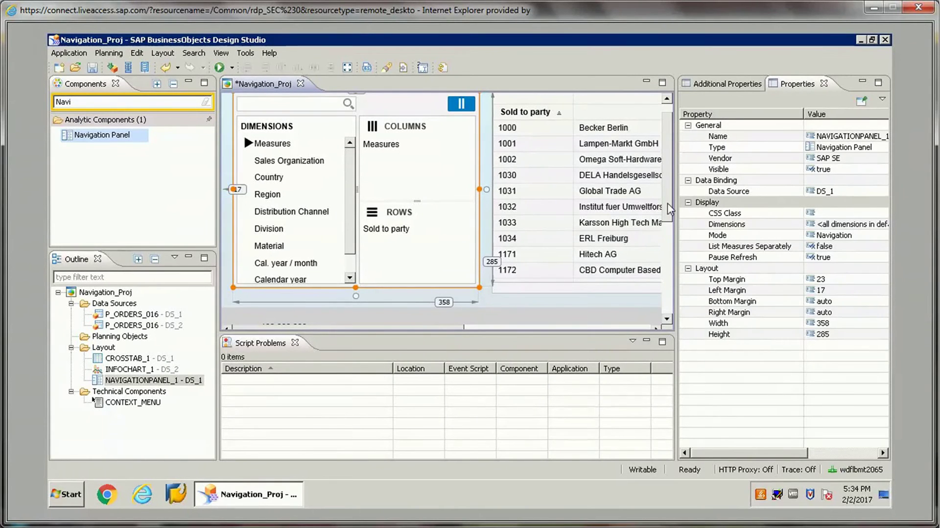
# - Review the dimensions assigned to the Navigation Panel and leave the selection without changing it
pyautogui.scroll(-4, 669, 208)
pyautogui.scroll(5, 662, 175)
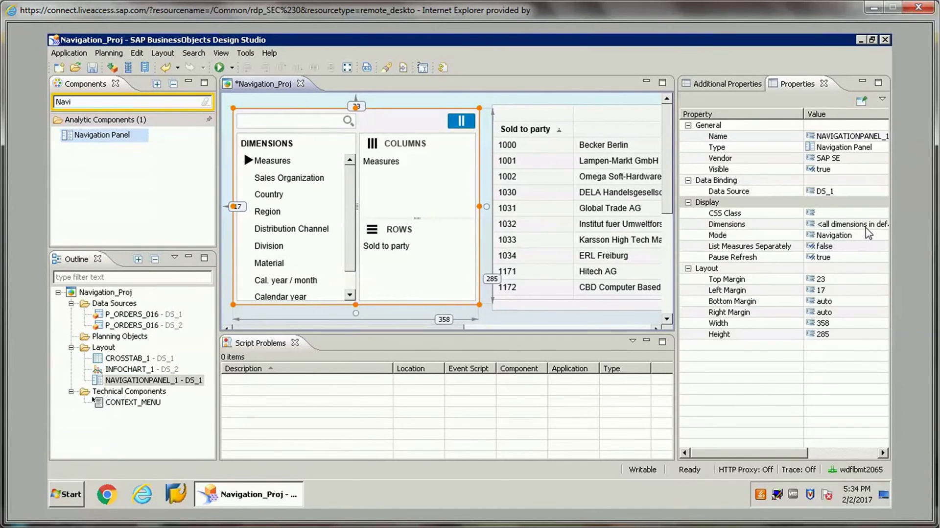
pyautogui.click(887, 225)
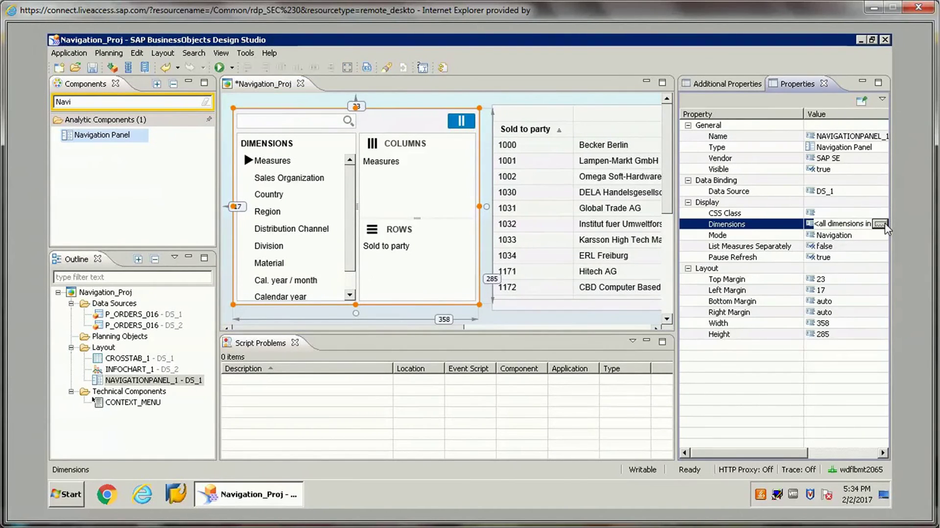
pyautogui.click(880, 224)
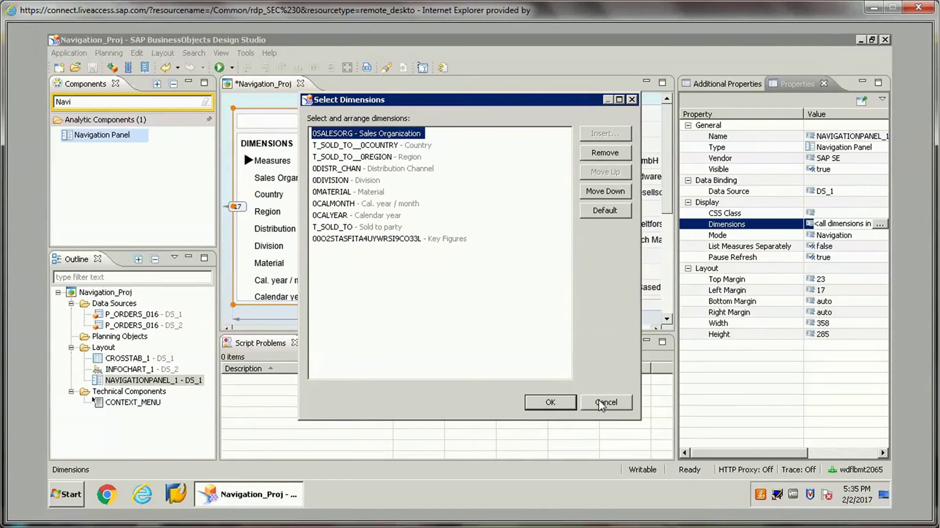
pyautogui.click(602, 403)
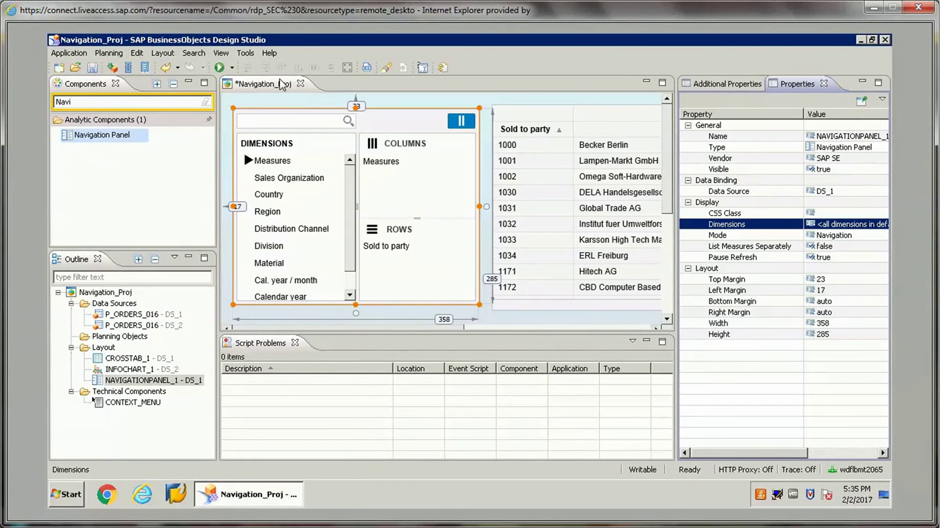
# - Run the application, remove Sold to party from the Navigation Panel's rows and resume the paused data refresh
pyautogui.click(219, 67)
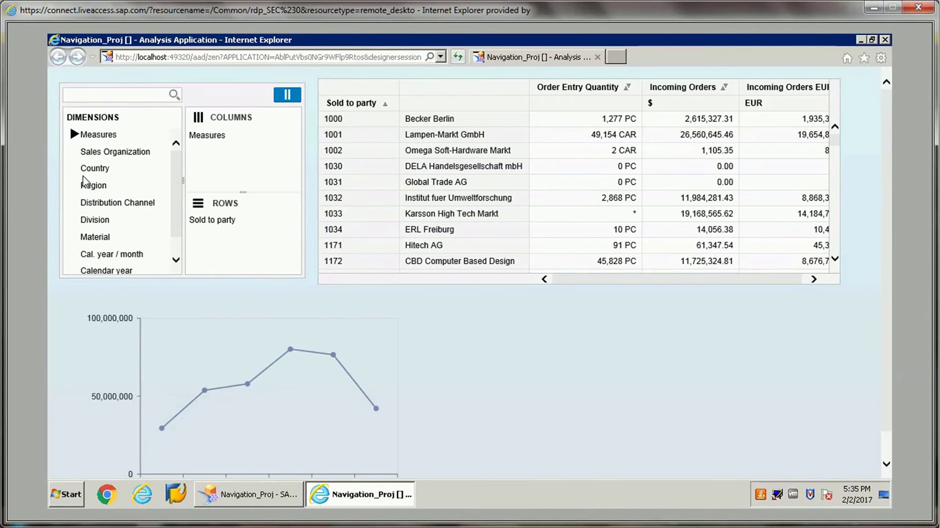
pyautogui.moveTo(94, 174); pyautogui.dragTo(232, 141)
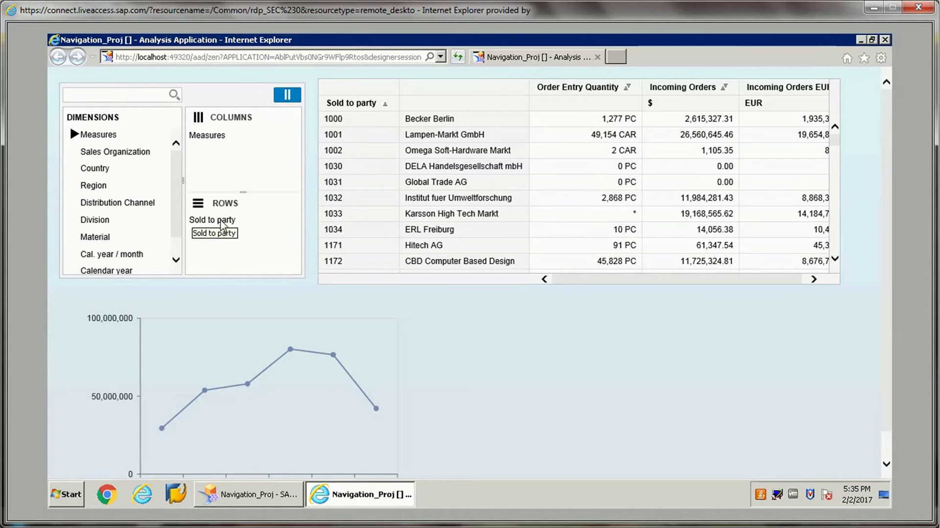
pyautogui.moveTo(176, 226); pyautogui.dragTo(108, 226)
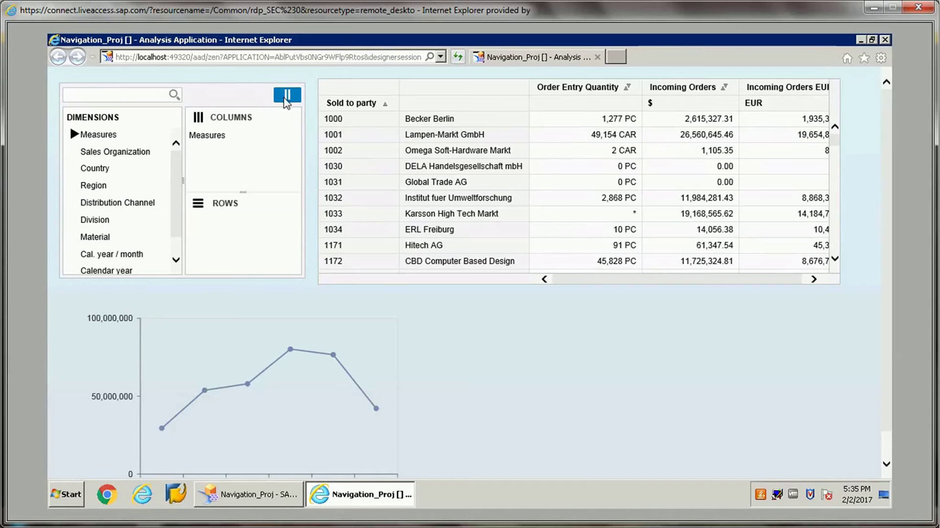
pyautogui.click(287, 96)
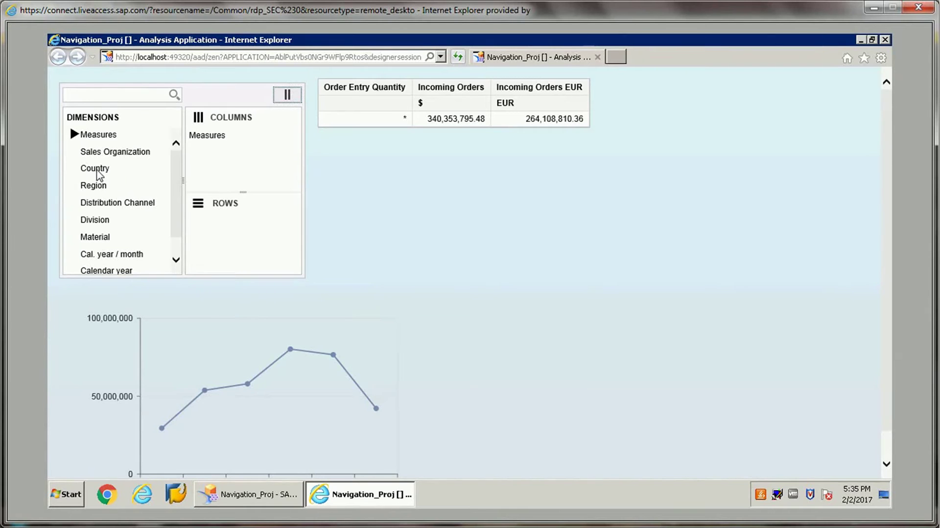
# - Add Country, Region and Division to the Navigation Panel's rows and look through the crosstab's data
pyautogui.moveTo(96, 174); pyautogui.dragTo(231, 240)
pyautogui.moveTo(215, 233); pyautogui.dragTo(215, 233)
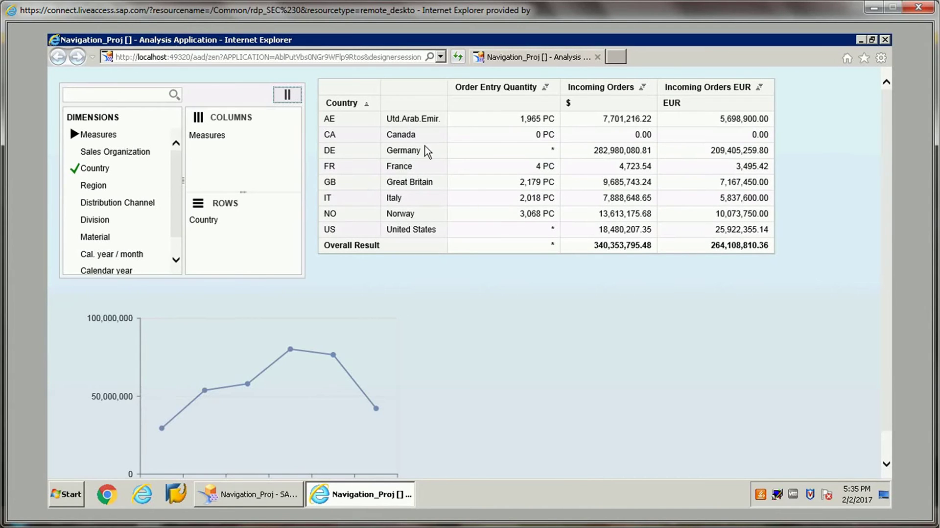
pyautogui.click(93, 186)
pyautogui.moveTo(89, 185); pyautogui.dragTo(221, 240)
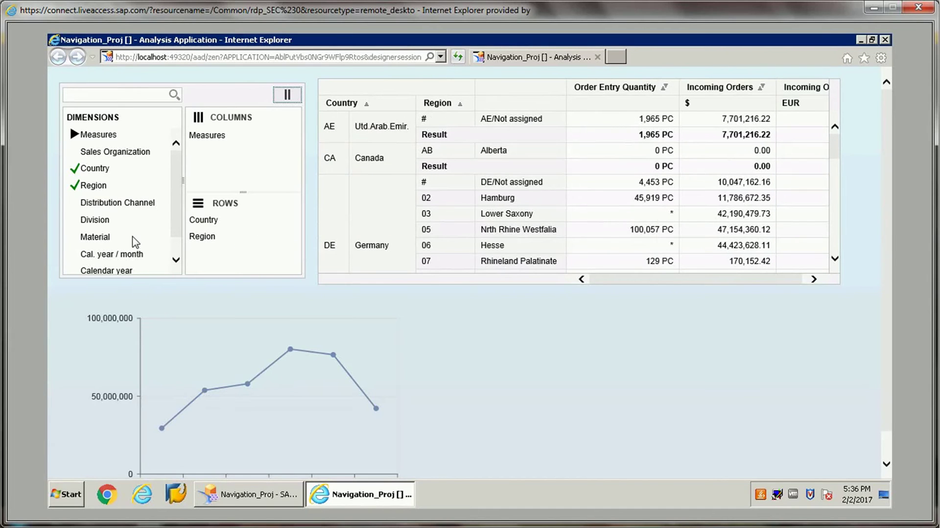
pyautogui.moveTo(93, 219); pyautogui.dragTo(239, 261)
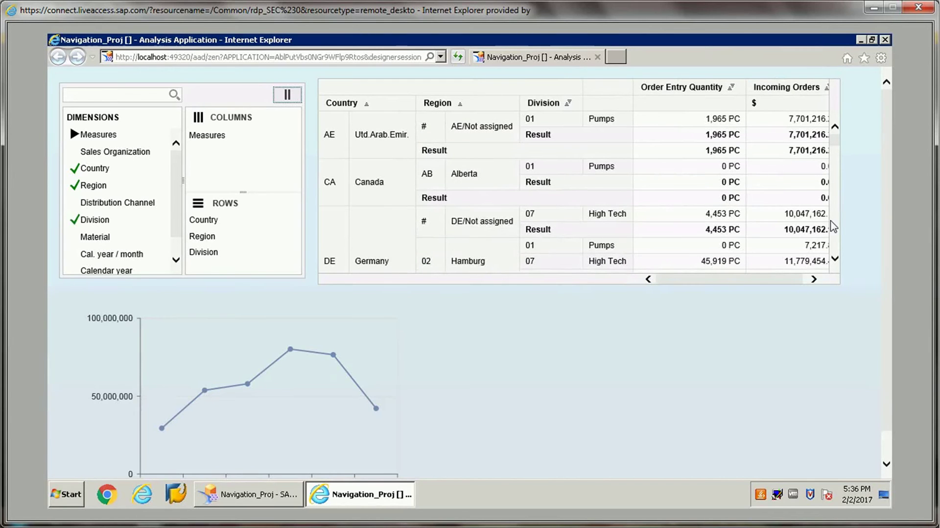
pyautogui.scroll(-3, 839, 151)
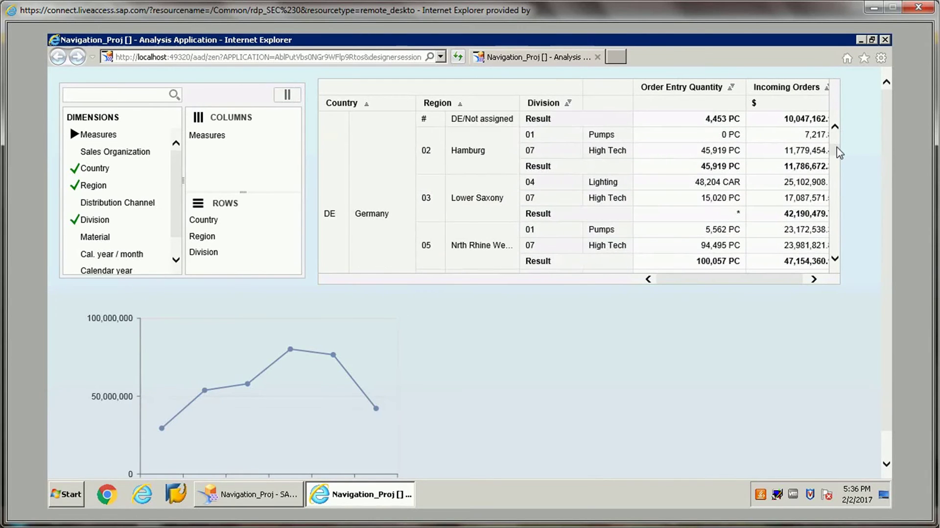
pyautogui.scroll(-3, 839, 243)
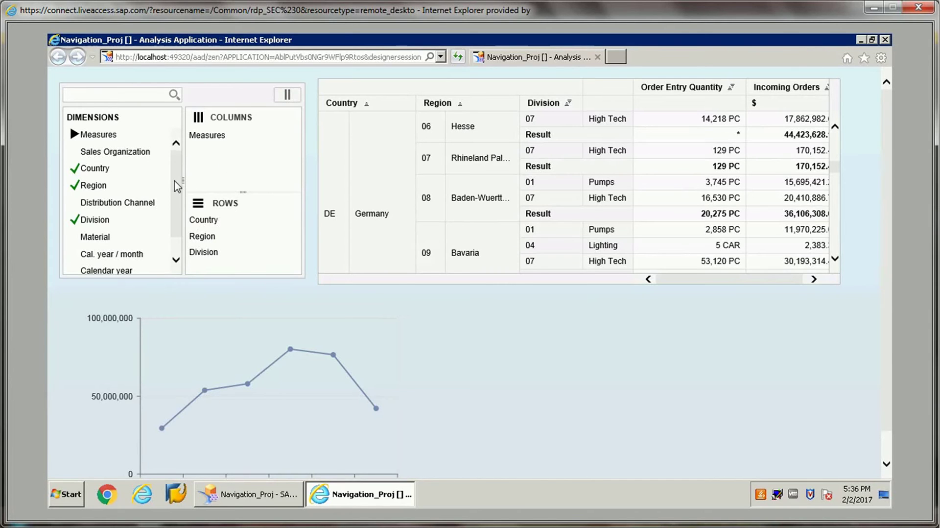
pyautogui.scroll(-1, 170, 245)
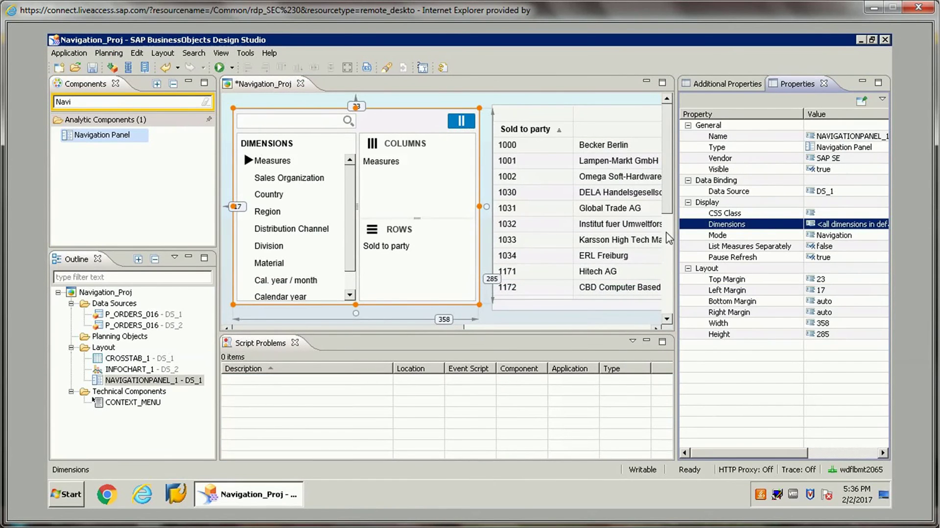
# - Lower the line Info Chart's upper edge to a top margin of about 374 and a height of about 268
pyautogui.click(668, 256)
pyautogui.scroll(-6, 668, 256)
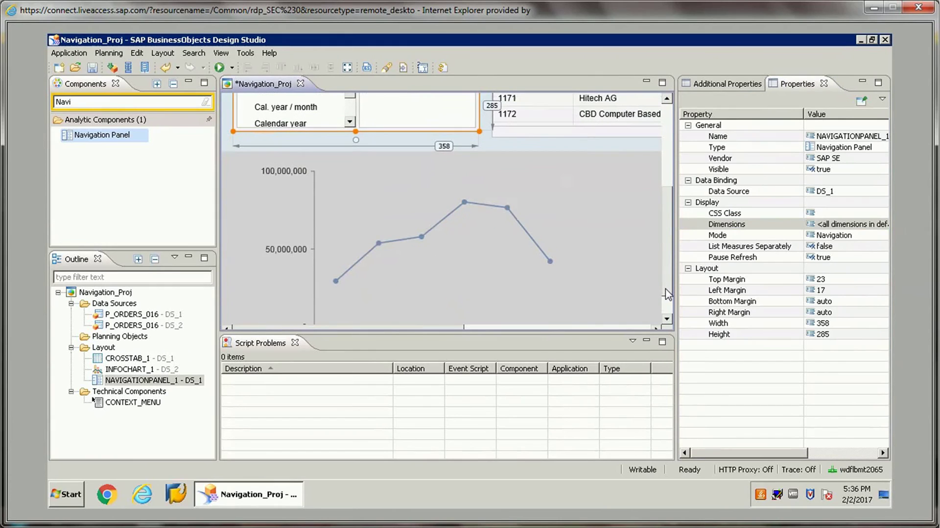
pyautogui.click(369, 234)
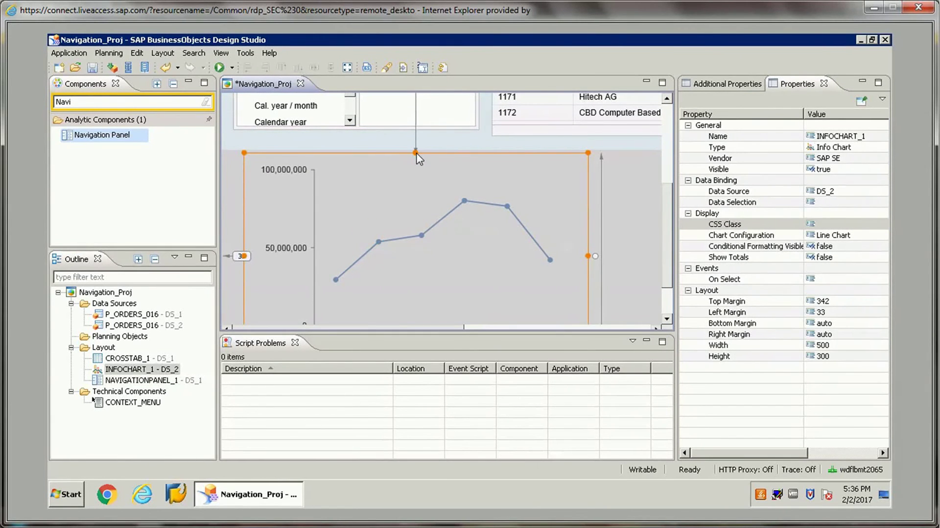
pyautogui.moveTo(417, 155); pyautogui.dragTo(418, 176)
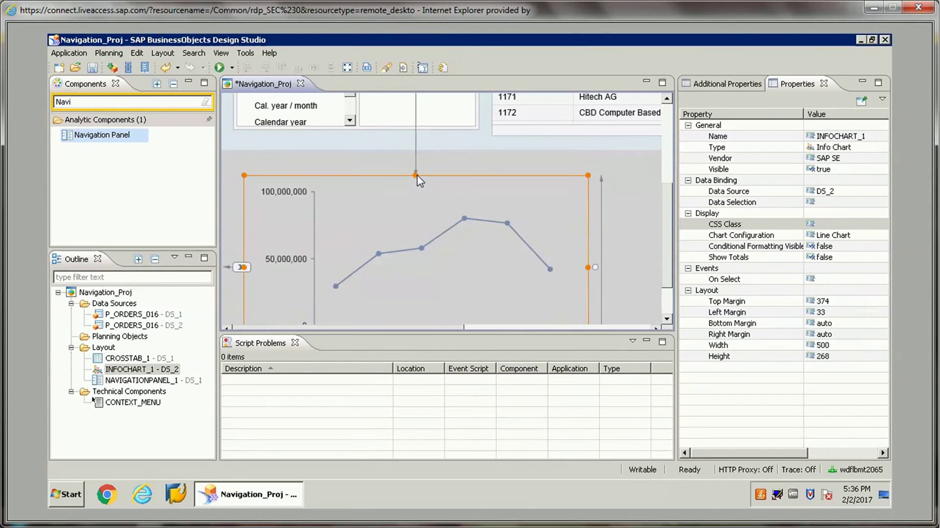
# - Search the components for "Dimen", place a Dimension Filter below the Navigation Panel with top margin about 327 and left margin about 10, and bind it to DS_2
pyautogui.doubleClick(85, 103)
pyautogui.write('Dimen')
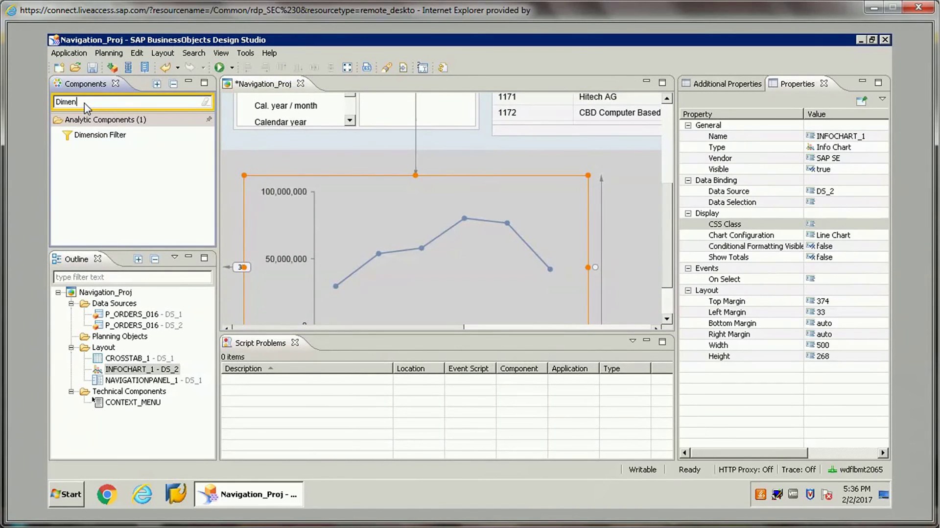
pyautogui.moveTo(88, 140); pyautogui.dragTo(273, 155)
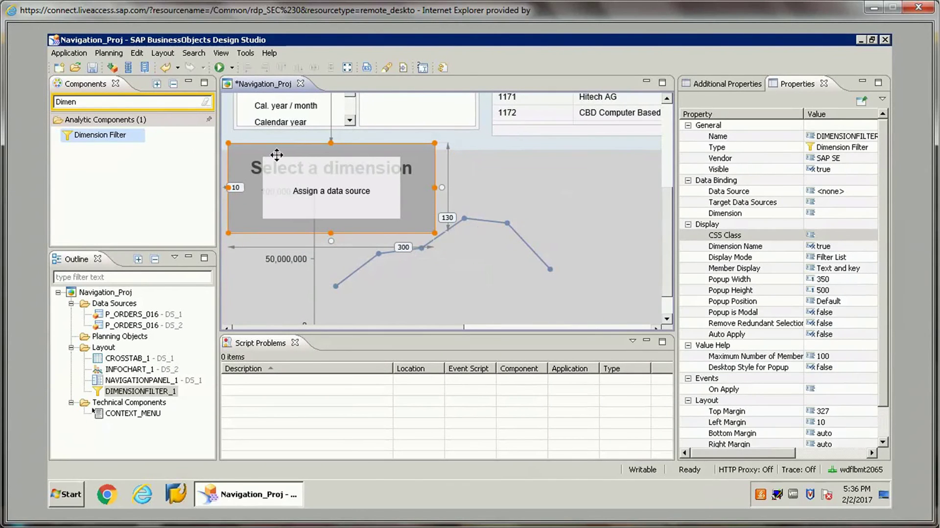
pyautogui.moveTo(134, 325); pyautogui.dragTo(338, 201)
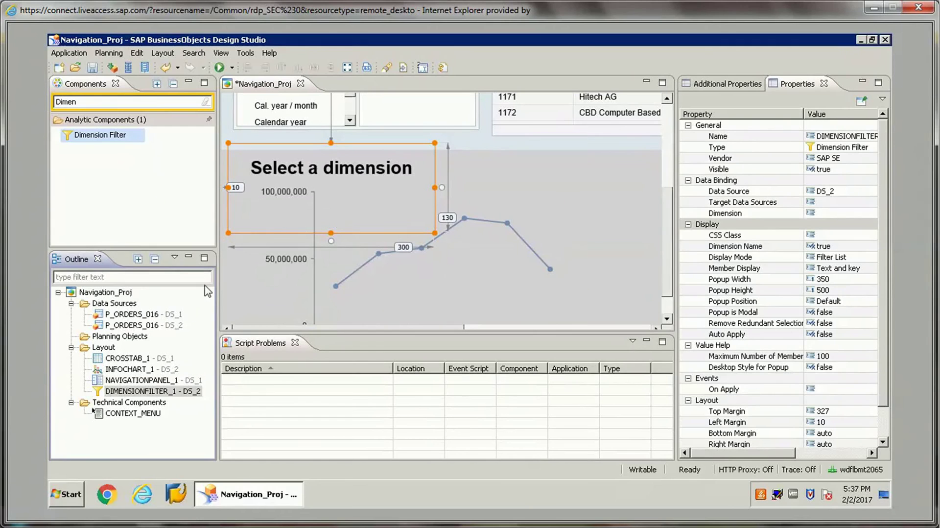
# - Set the Dimension Filter's data source to DS_1 and its target data source to DS_2
pyautogui.click(858, 203)
pyautogui.click(847, 194)
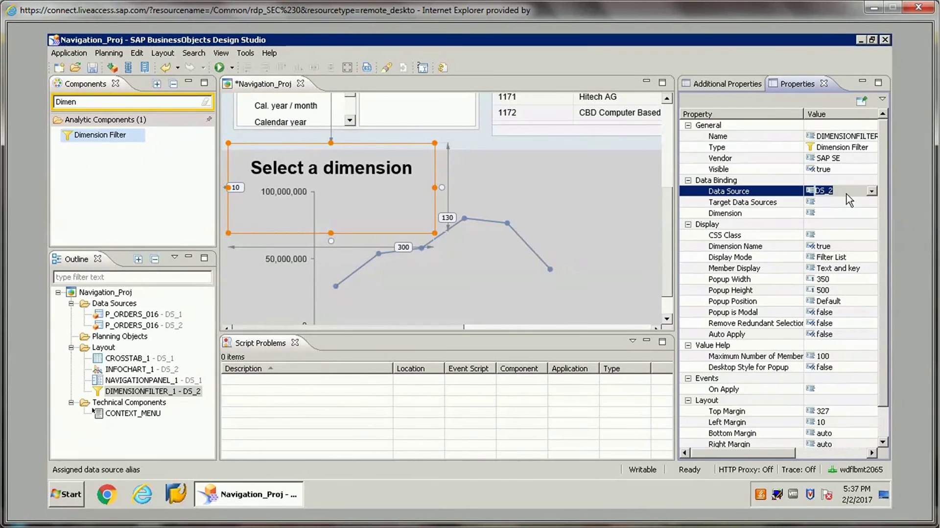
pyautogui.click(872, 191)
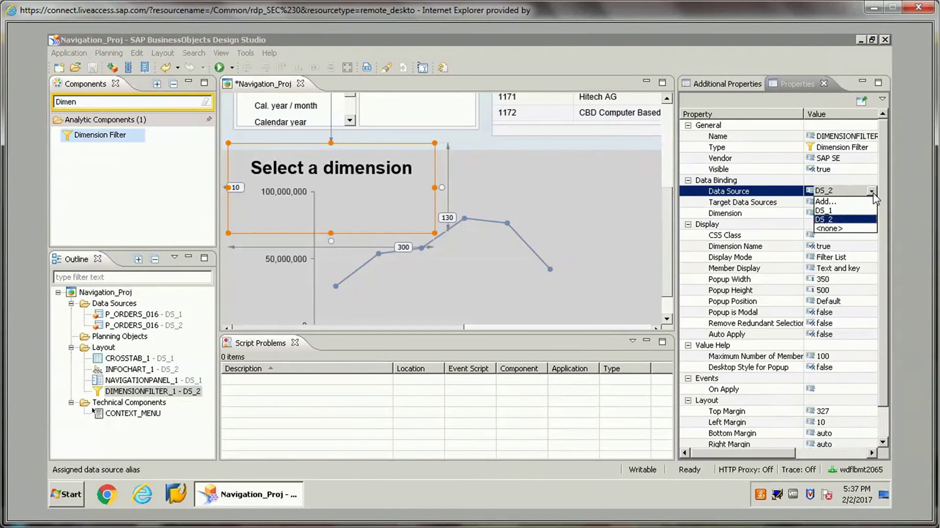
pyautogui.click(827, 210)
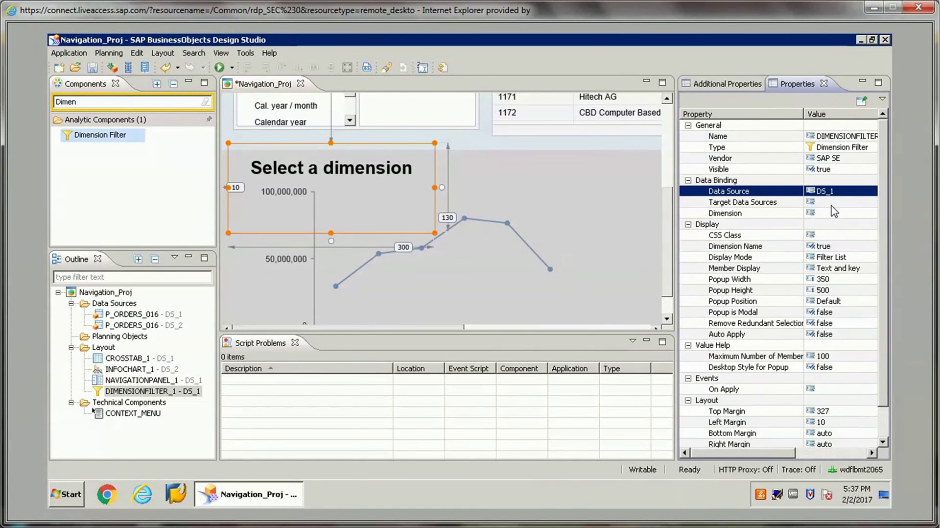
pyautogui.click(858, 203)
pyautogui.click(869, 202)
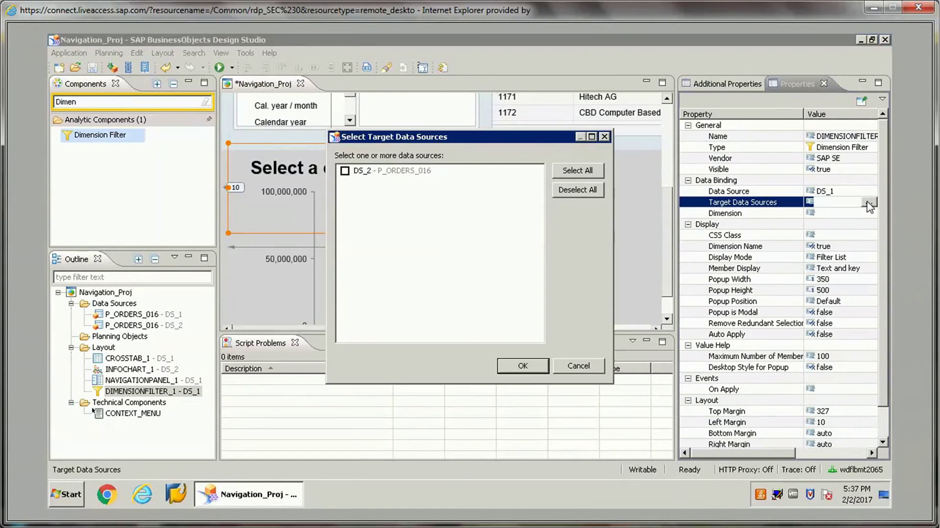
pyautogui.click(345, 171)
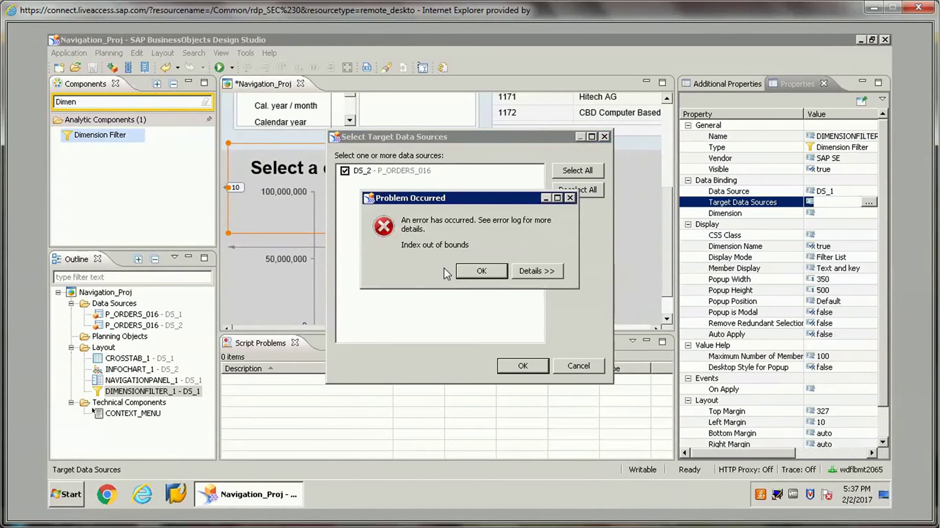
pyautogui.click(479, 269)
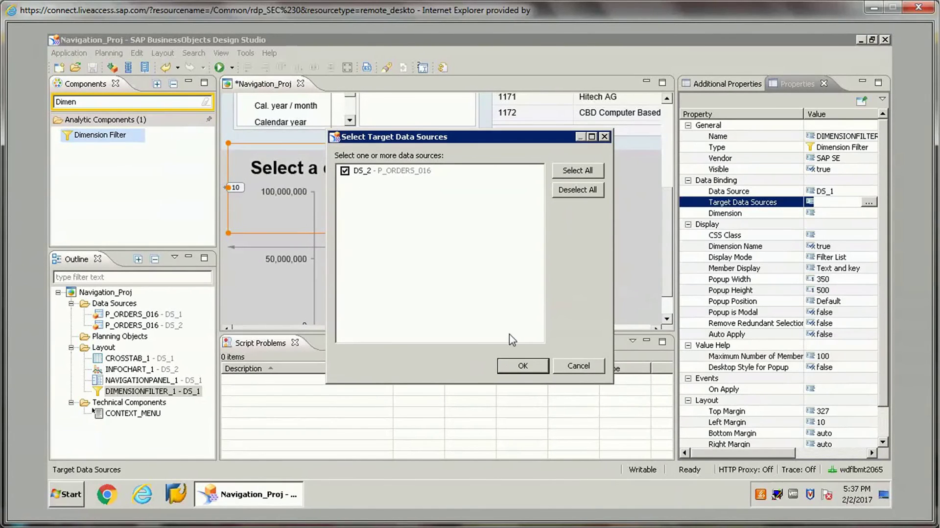
pyautogui.click(518, 368)
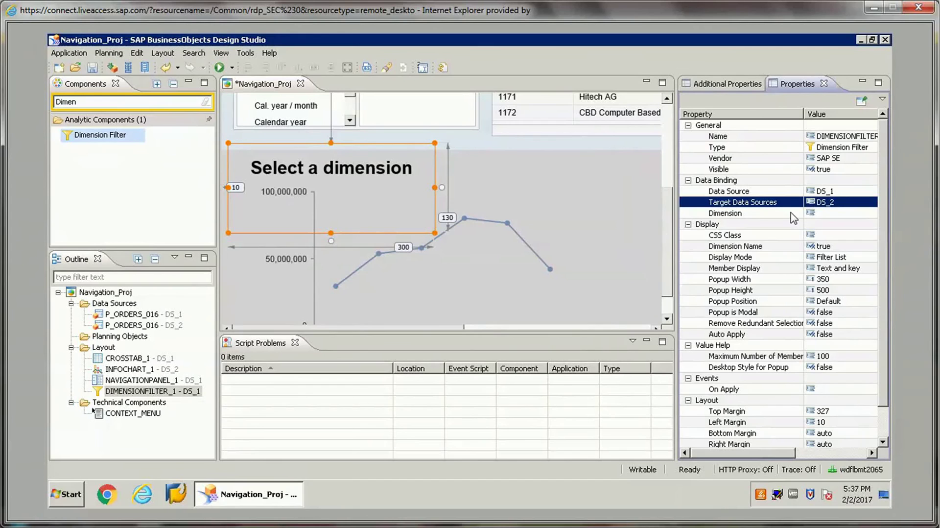
# - Set the Dimension Filter's dimension to Country (T_SOLD_TO__0COUNTRY) and shrink its height to about 35
pyautogui.click(863, 214)
pyautogui.click(869, 213)
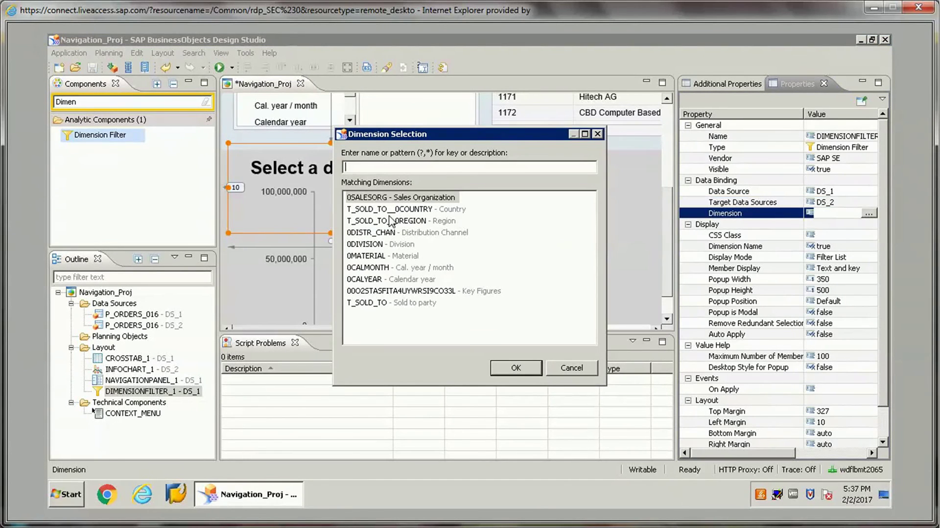
pyautogui.click(403, 210)
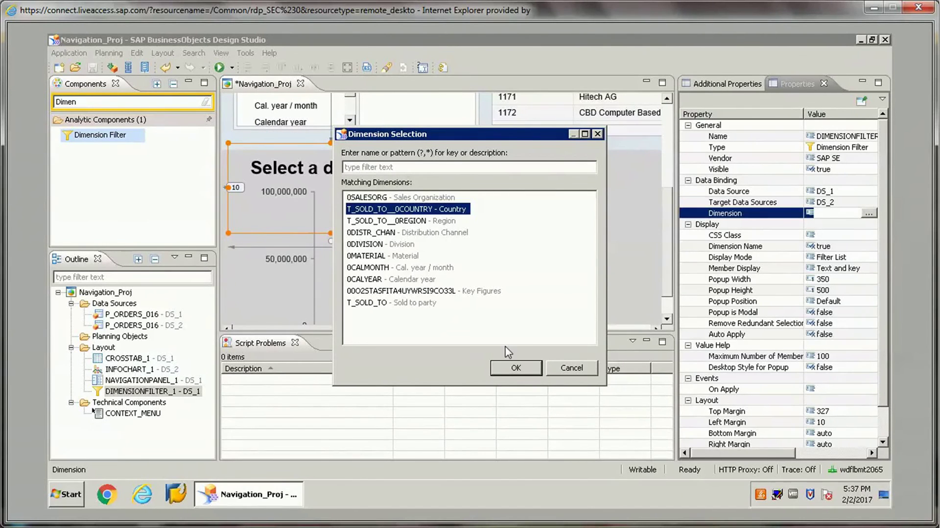
pyautogui.click(515, 367)
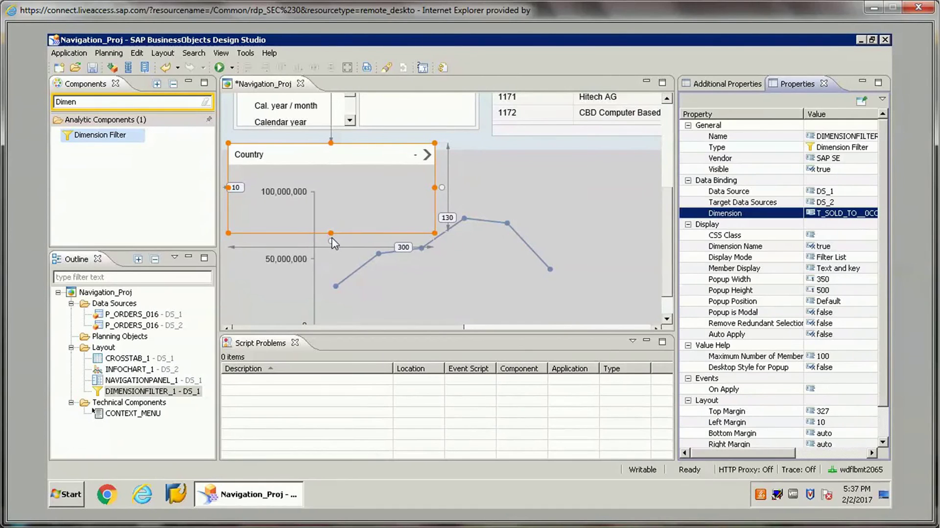
pyautogui.moveTo(332, 234); pyautogui.dragTo(331, 168)
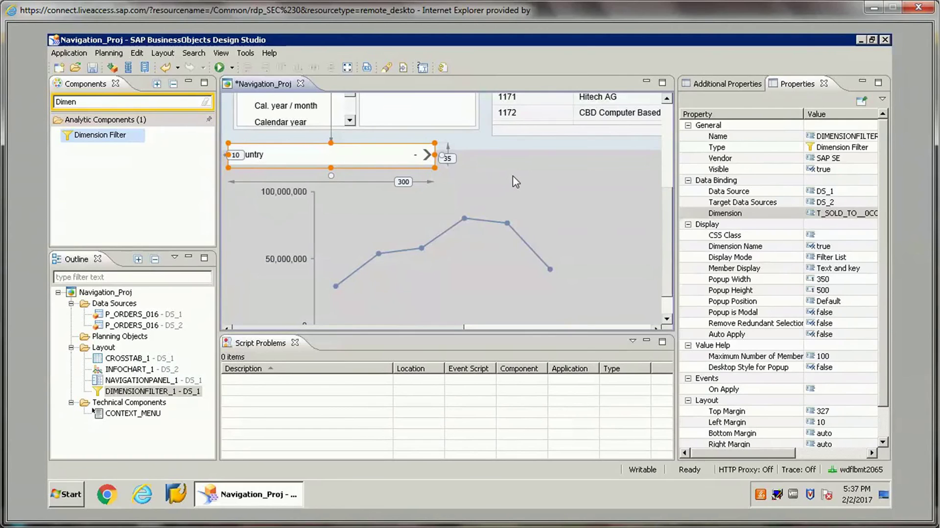
# - Check the Dimension Filter's dimension selection and close it without changes
pyautogui.click(849, 215)
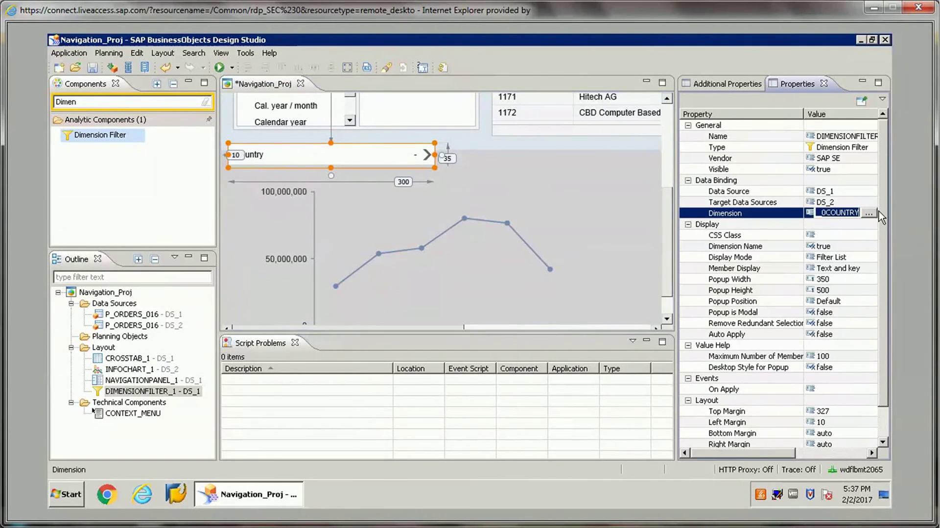
pyautogui.click(870, 212)
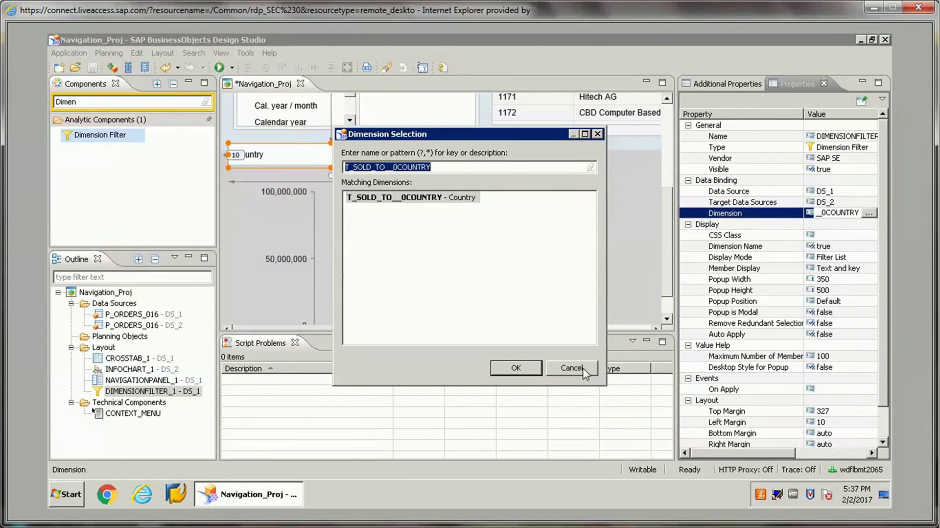
pyautogui.press('Return')
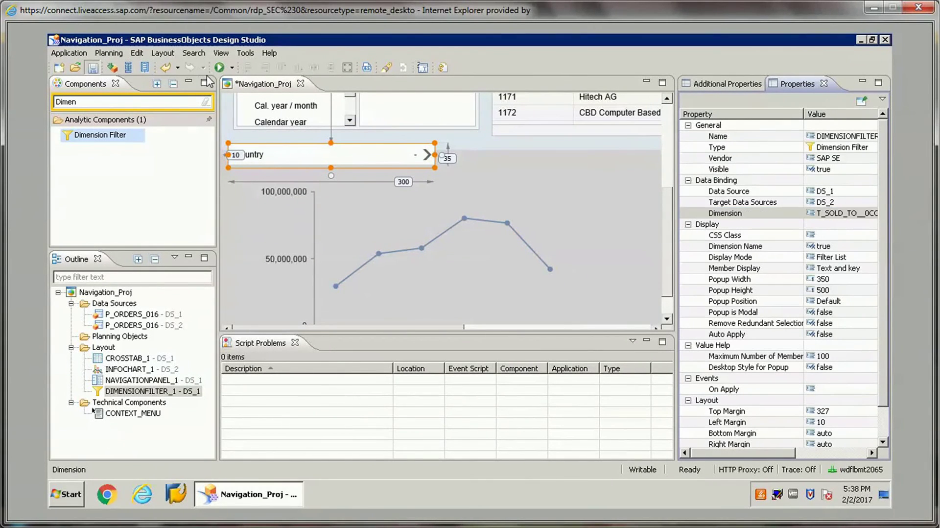
# - Run the Navigation_Proj application locally, maximize the preview window and accept the startup prompt values
pyautogui.click(220, 67)
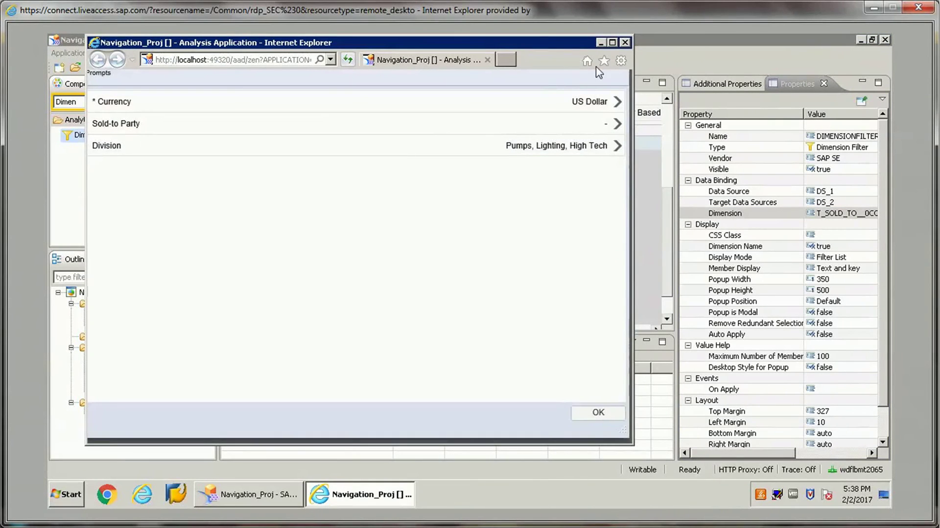
pyautogui.click(611, 43)
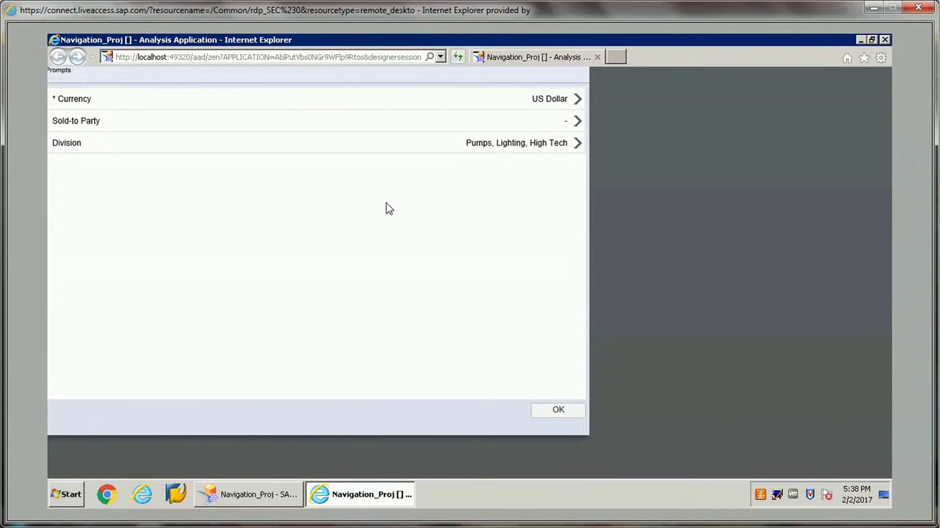
pyautogui.click(550, 409)
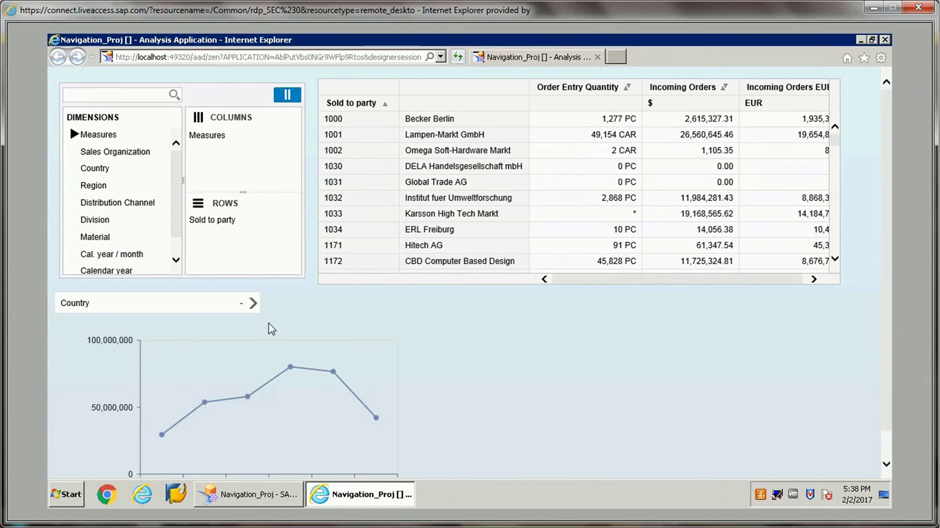
# - Test the Country filter in the running application by applying the members Canada, Germany and Great Britain
pyautogui.click(253, 305)
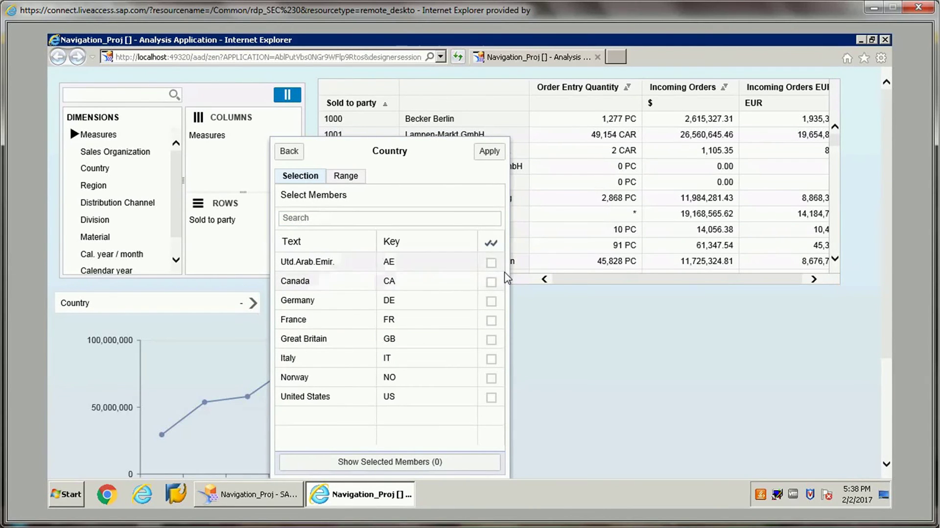
pyautogui.click(491, 282)
pyautogui.click(491, 300)
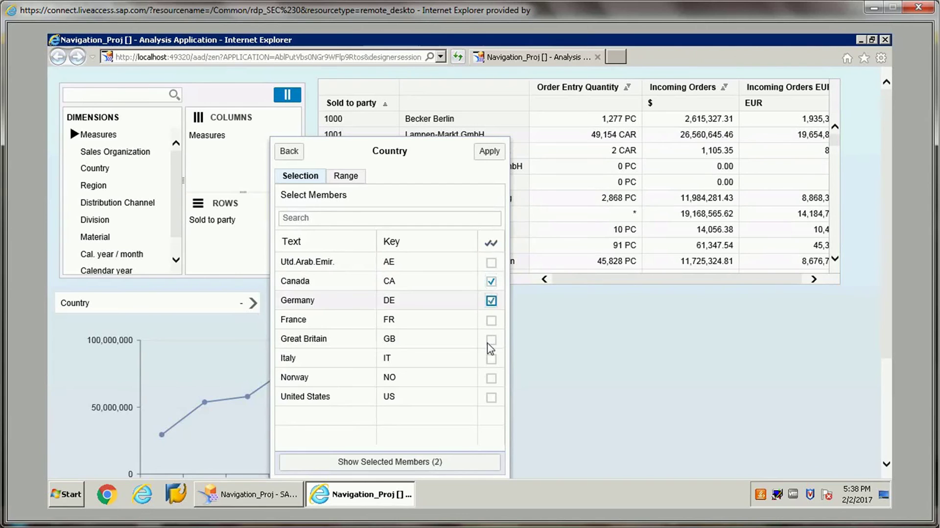
pyautogui.click(491, 339)
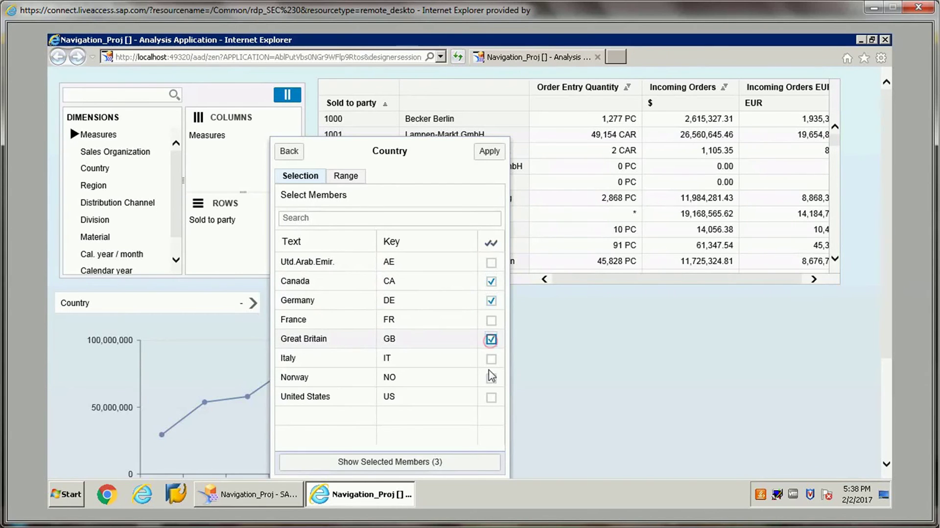
pyautogui.click(489, 151)
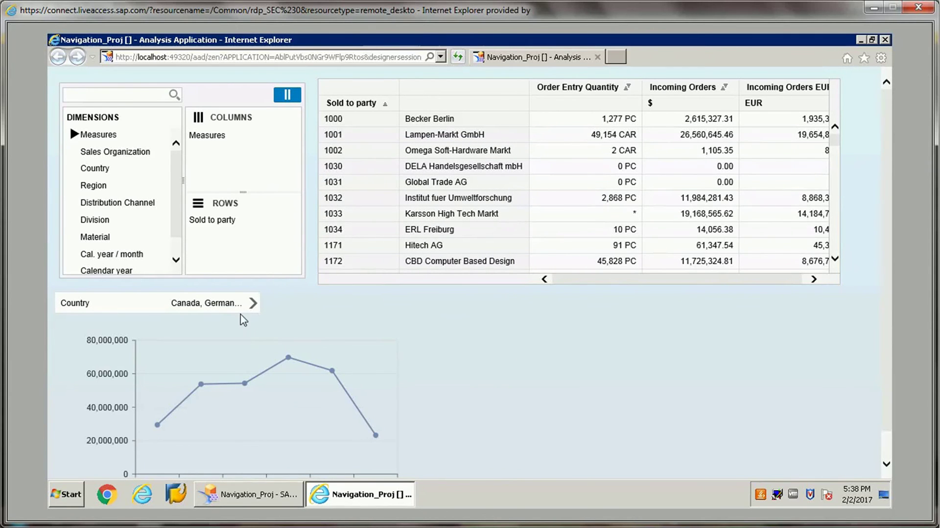
# - Replace the Country filter's selected members with only United States, apply it, and close the application preview
pyautogui.click(250, 305)
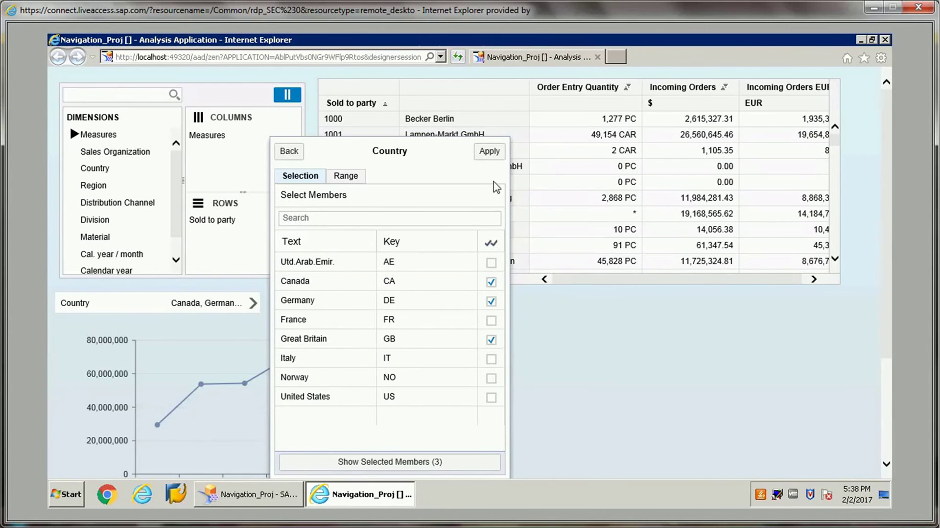
pyautogui.click(491, 300)
pyautogui.click(491, 339)
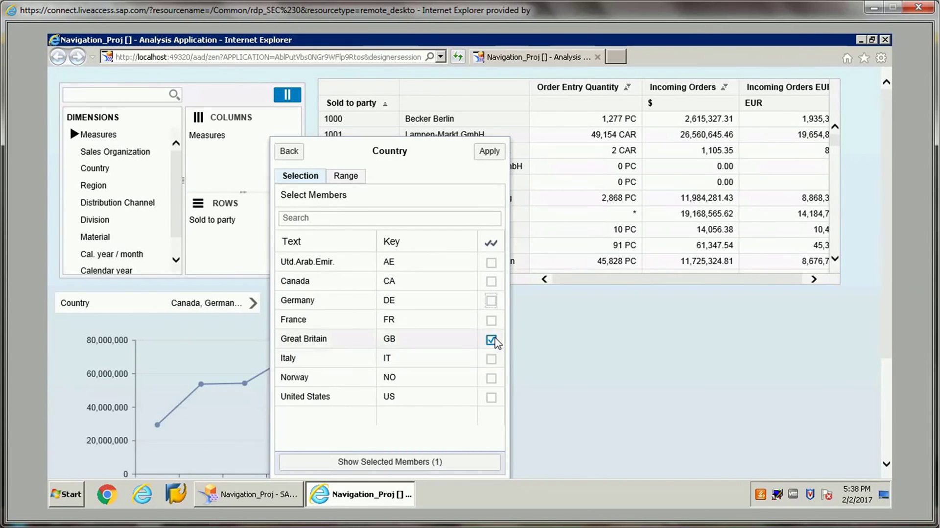
pyautogui.click(491, 398)
pyautogui.click(492, 151)
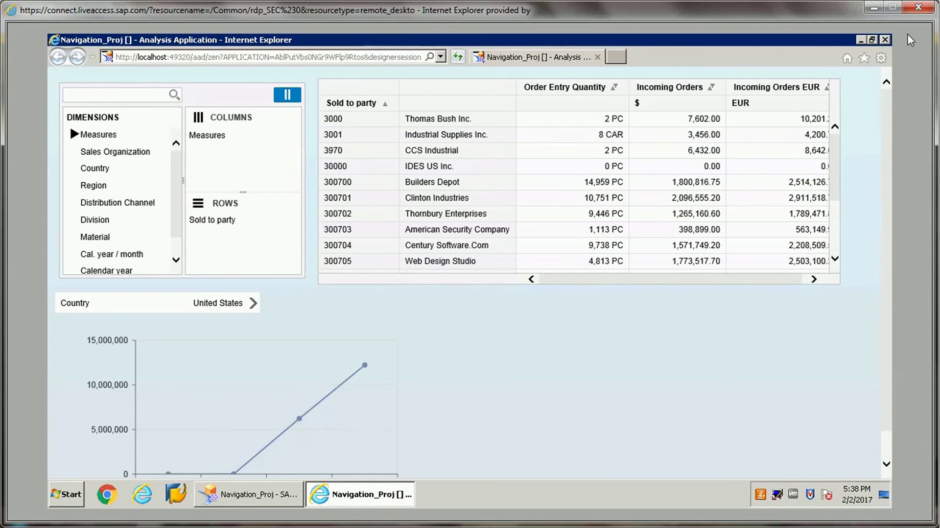
pyautogui.click(885, 39)
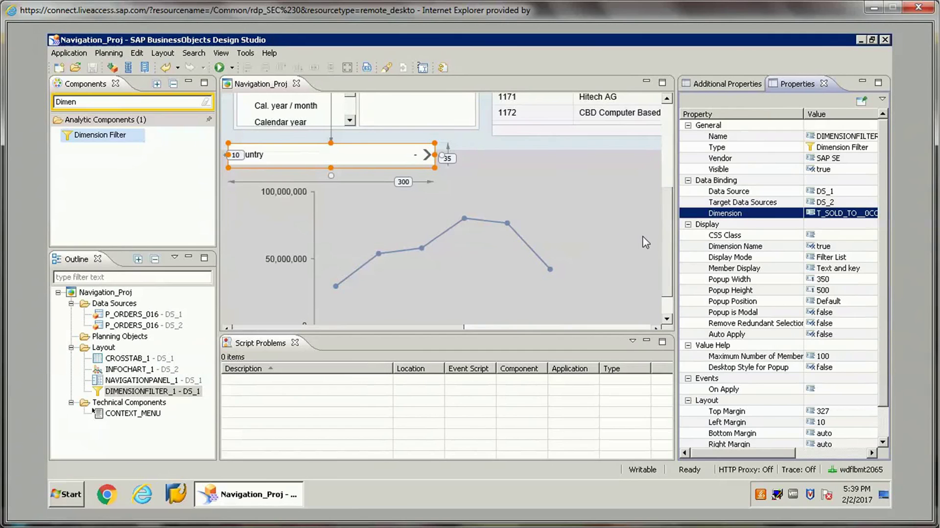
pyautogui.moveTo(669, 204); pyautogui.dragTo(670, 180)
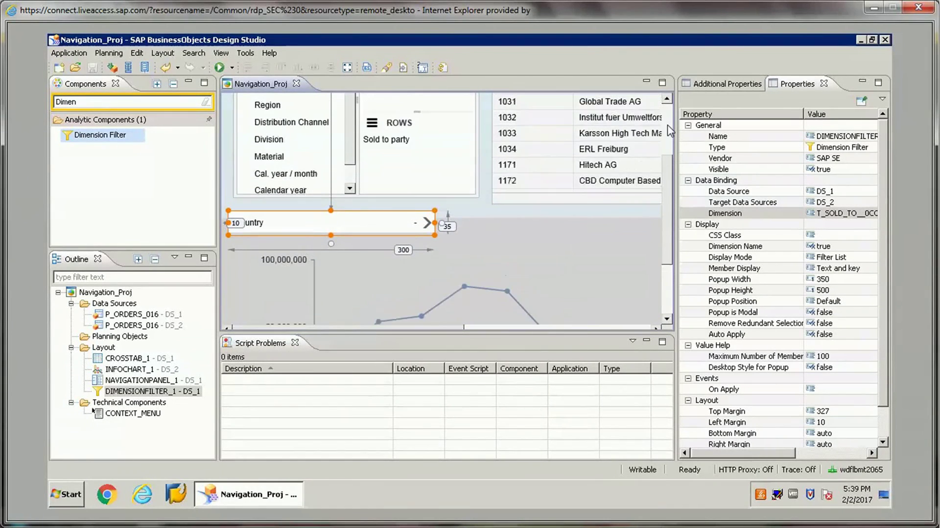
pyautogui.scroll(5, 664, 235)
pyautogui.scroll(-4, 665, 227)
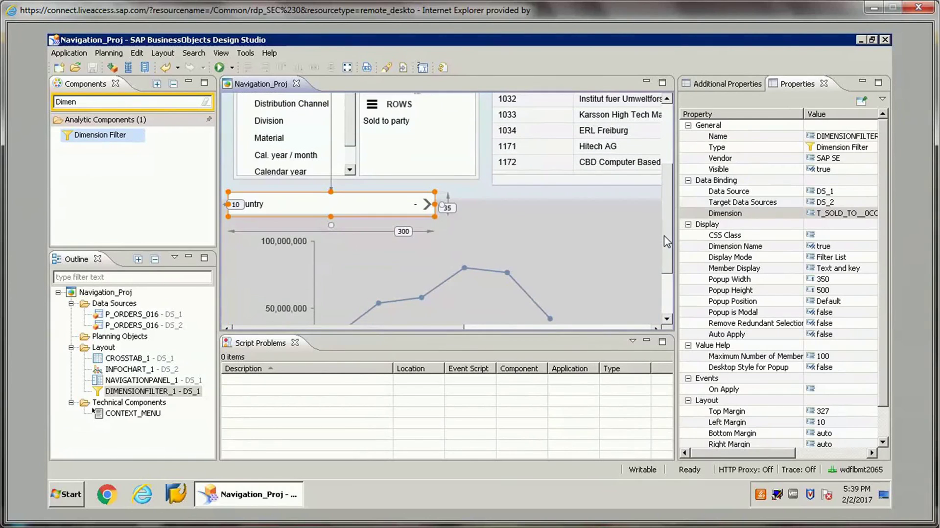
pyautogui.scroll(4, 664, 171)
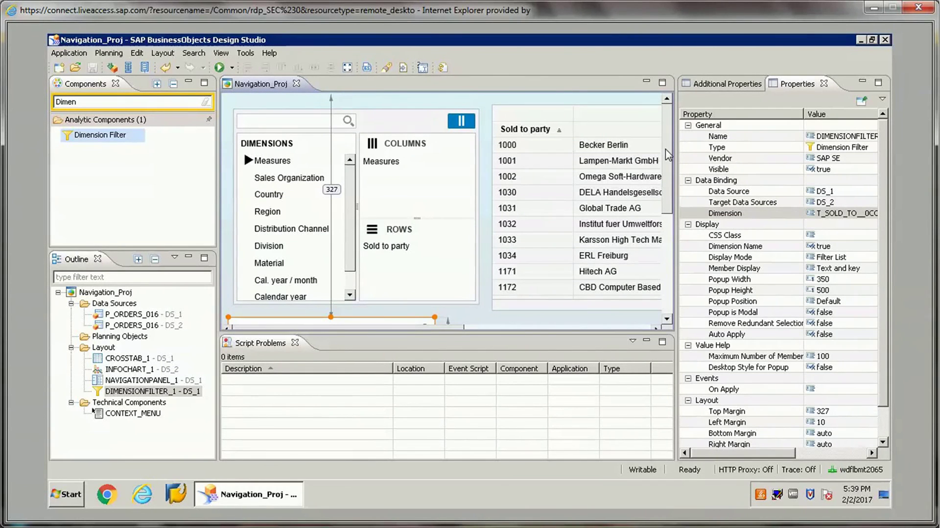
pyautogui.scroll(-1, 667, 201)
pyautogui.moveTo(667, 201); pyautogui.dragTo(663, 122)
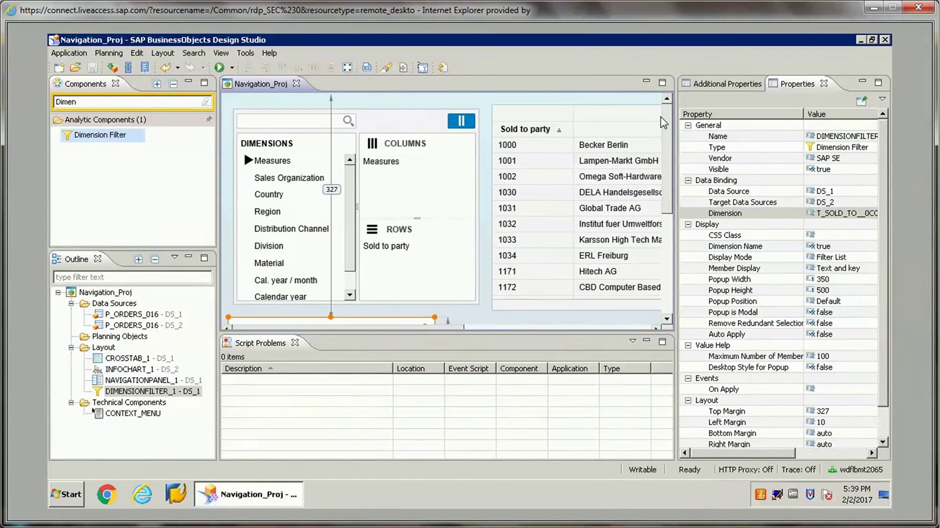